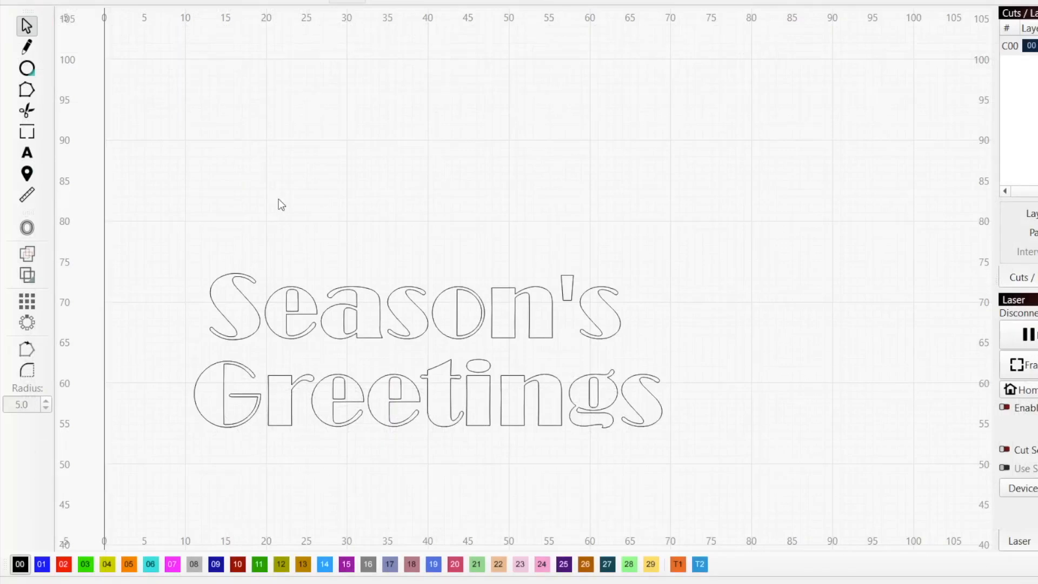
Open the Season's Greetings text for shape editing and set its font to Dosis.
left_click(297, 287)
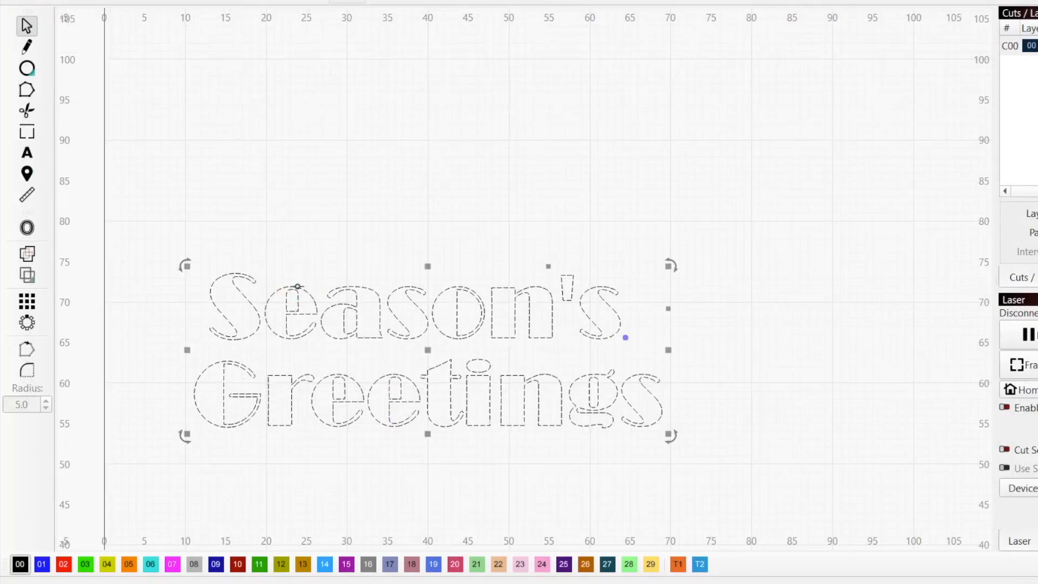
right_click(298, 287)
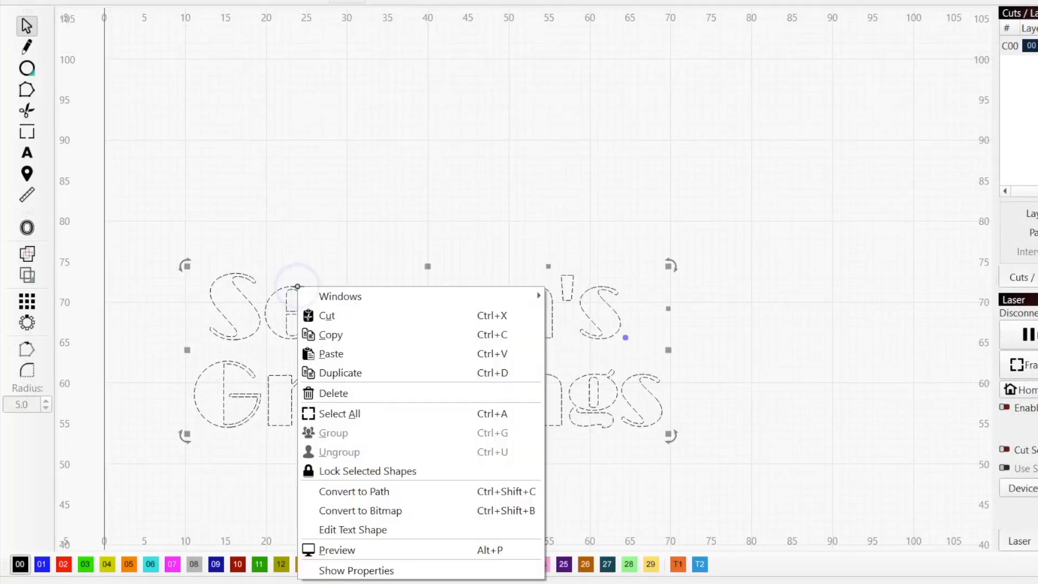
left_click(409, 530)
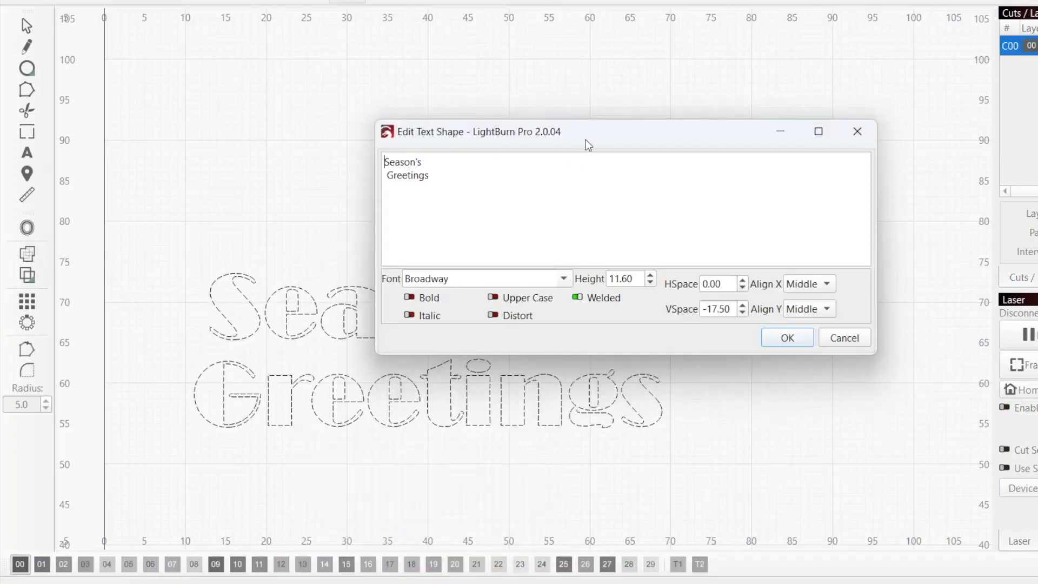
left_click_drag(593, 129, 417, 23)
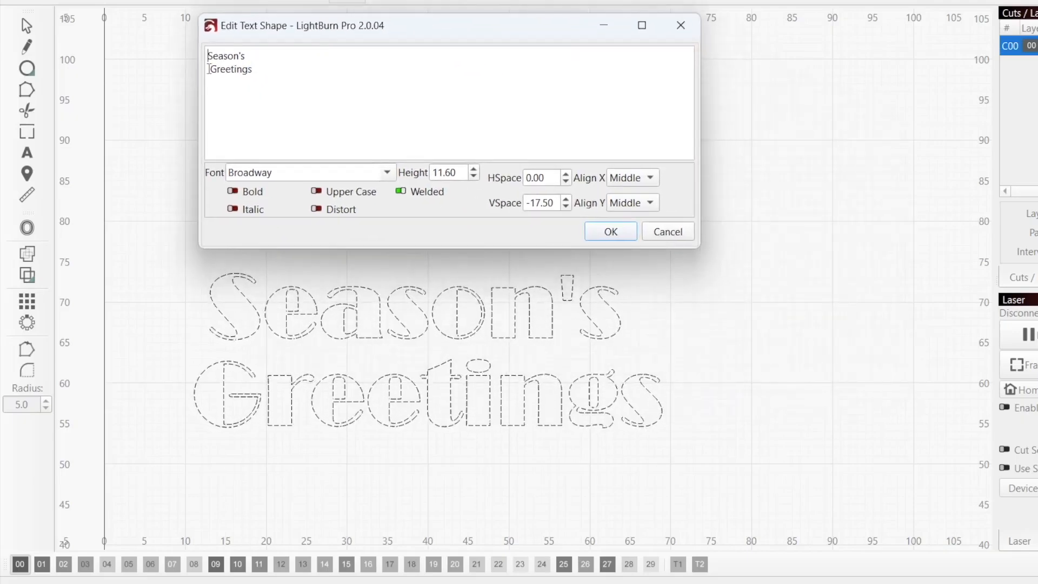
left_click(211, 71)
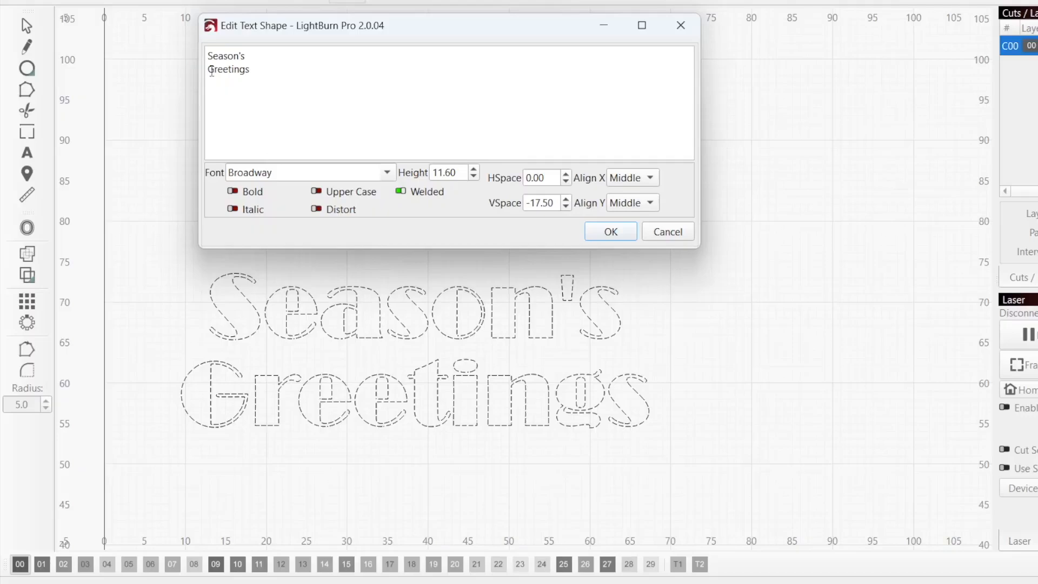
left_click(387, 172)
scroll(335, 423, "down", 3)
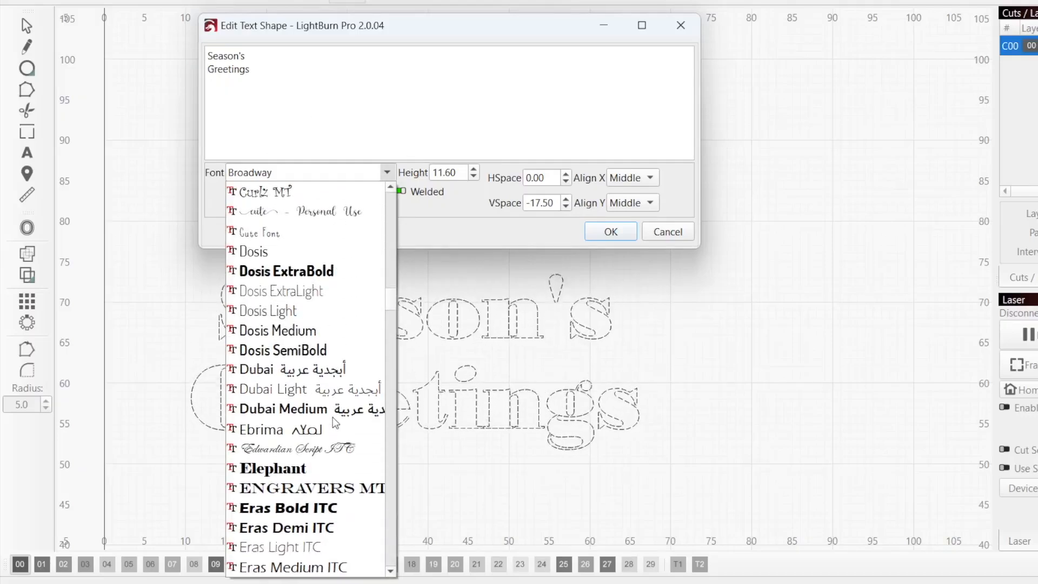
scroll(335, 423, "up", 1)
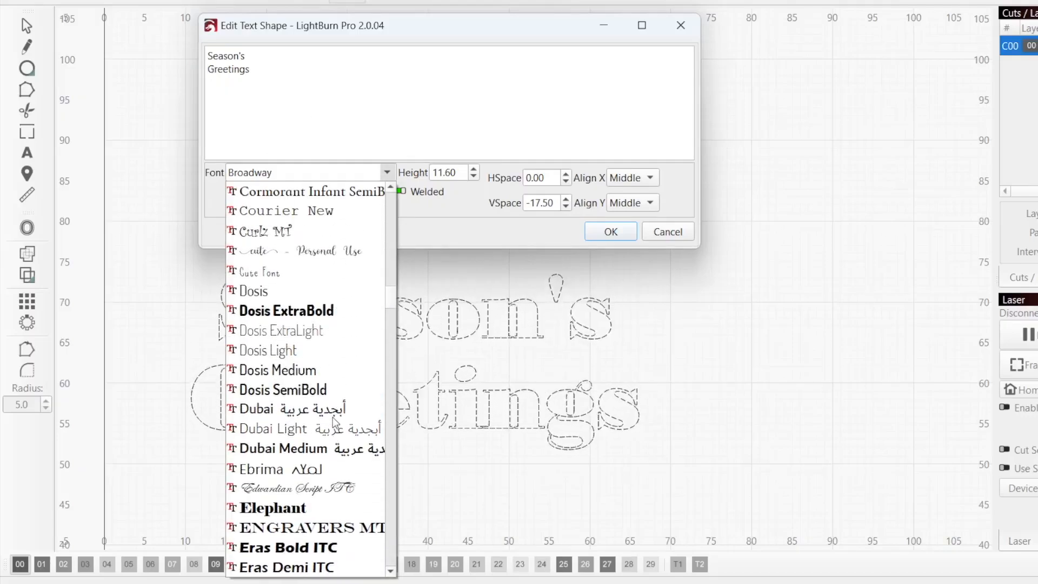
left_click(285, 289)
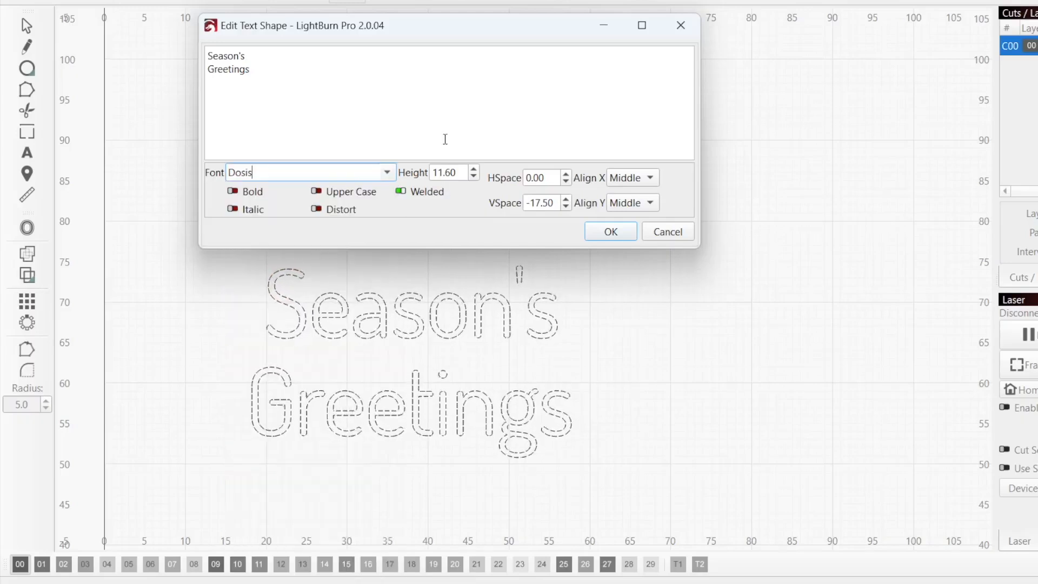
Set height 14.10 and VSpace -32.50, then enable Selection Double-Click Shows Text Edit Dialog.
left_click(473, 168)
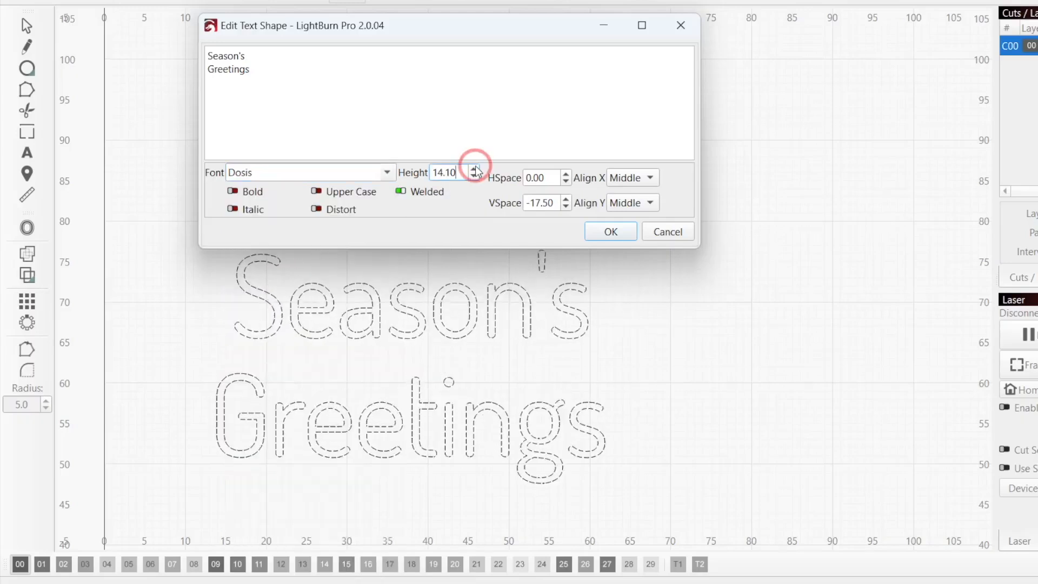
left_click(566, 206)
left_click(565, 206)
left_click(565, 206)
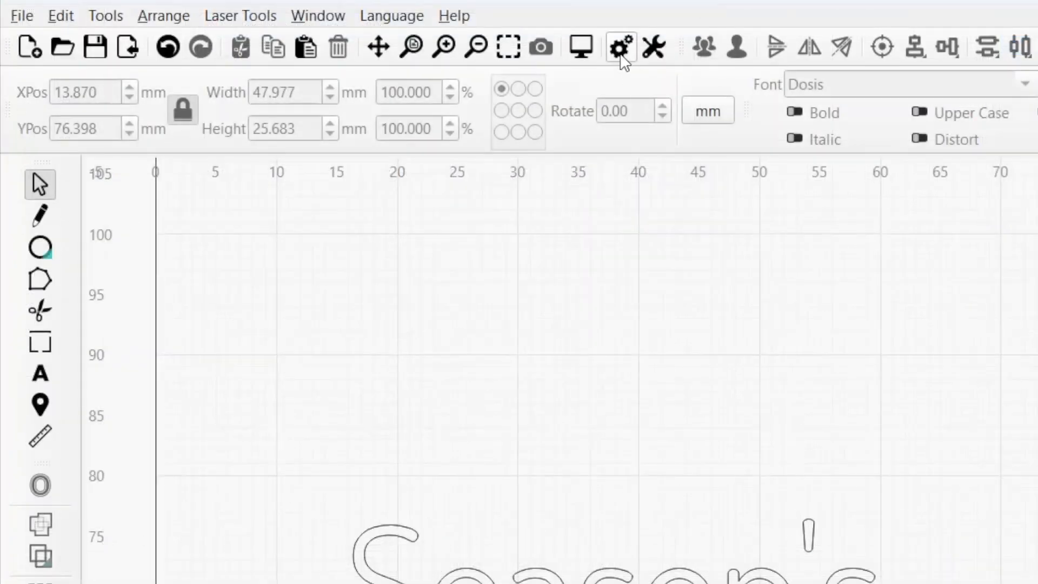
left_click(621, 54)
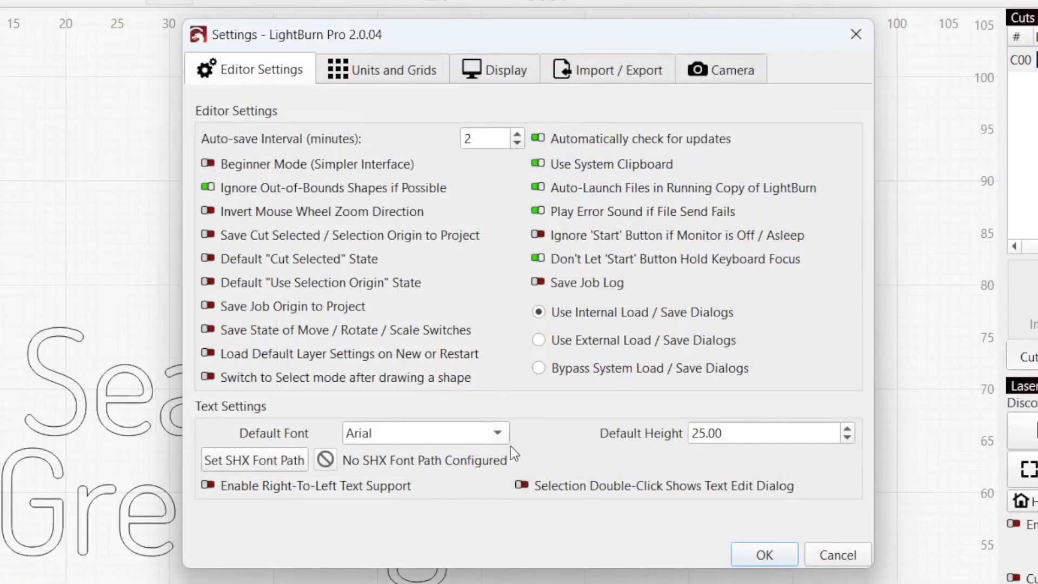
left_click(521, 484)
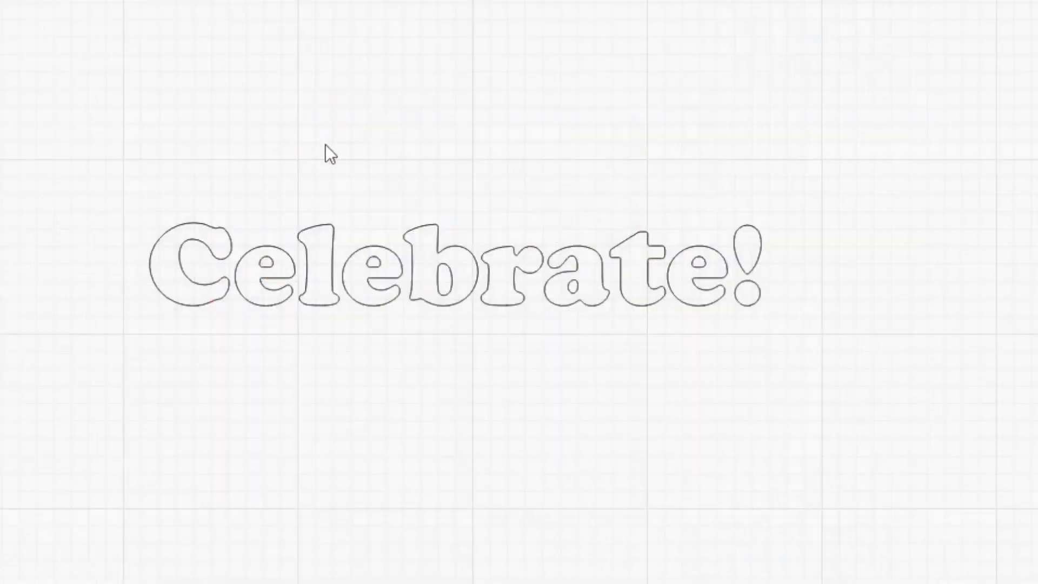
Shift Celebrate! right, scale it up, spread its letters, and warp it into an arch.
left_click(410, 229)
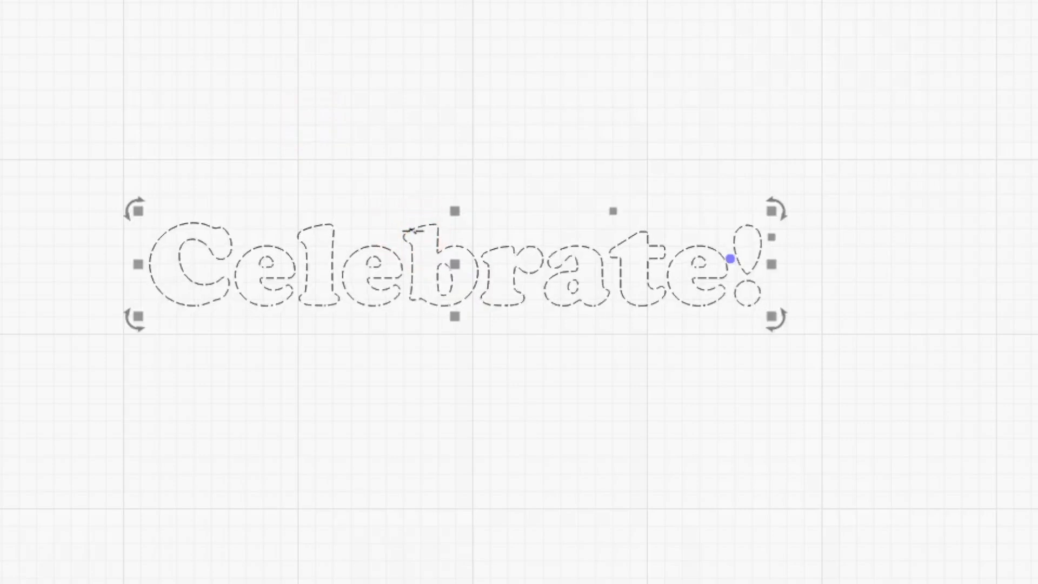
left_click_drag(453, 264, 494, 263)
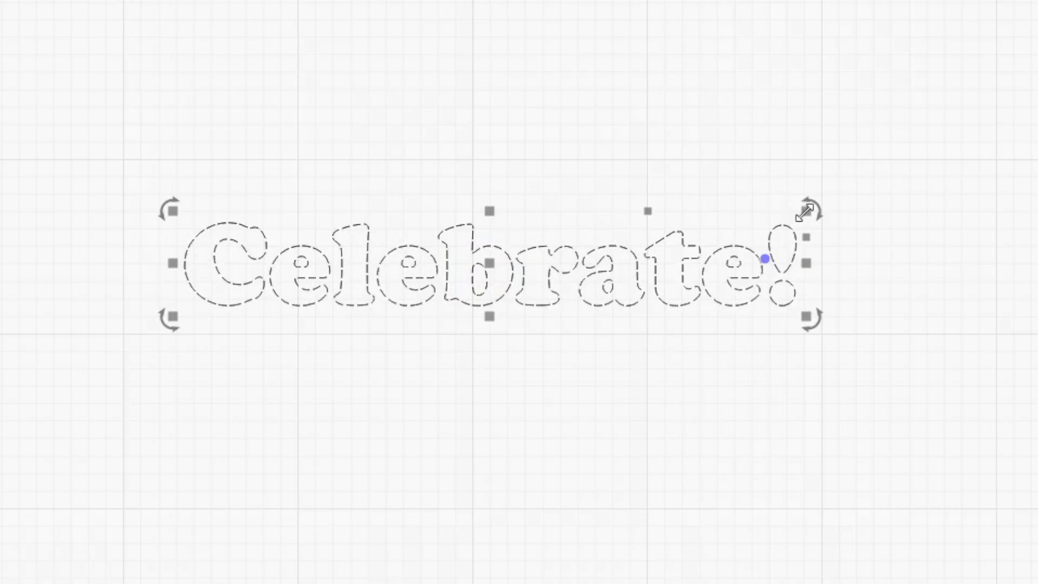
left_click_drag(806, 213, 822, 195)
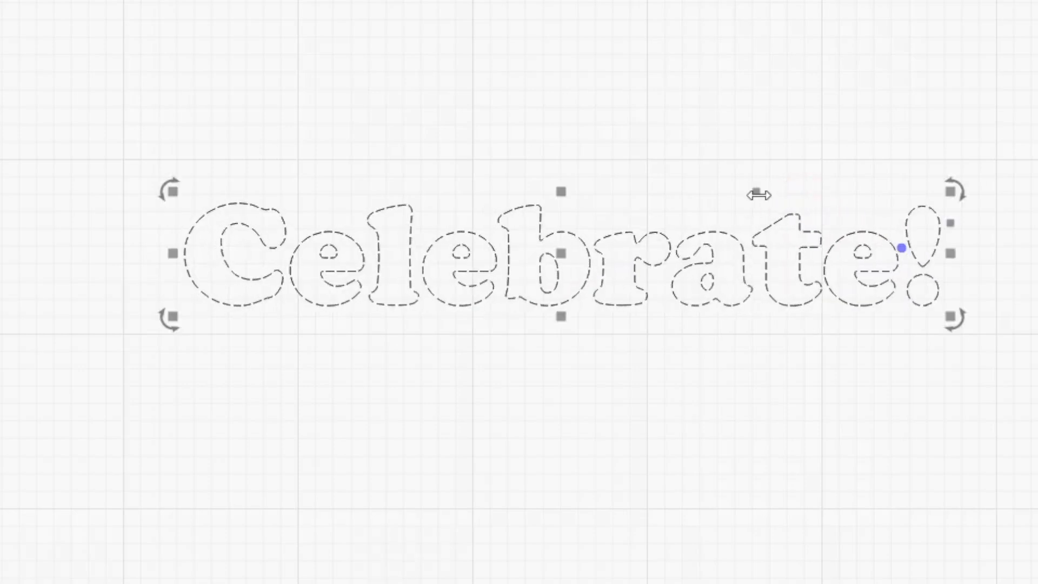
left_click_drag(758, 195, 679, 202)
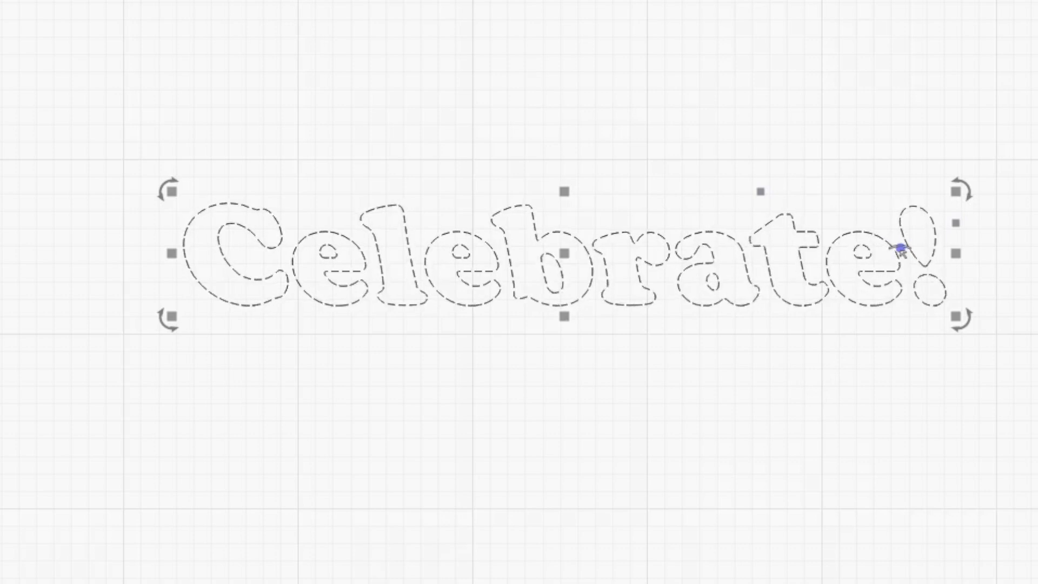
left_click_drag(900, 248, 903, 313)
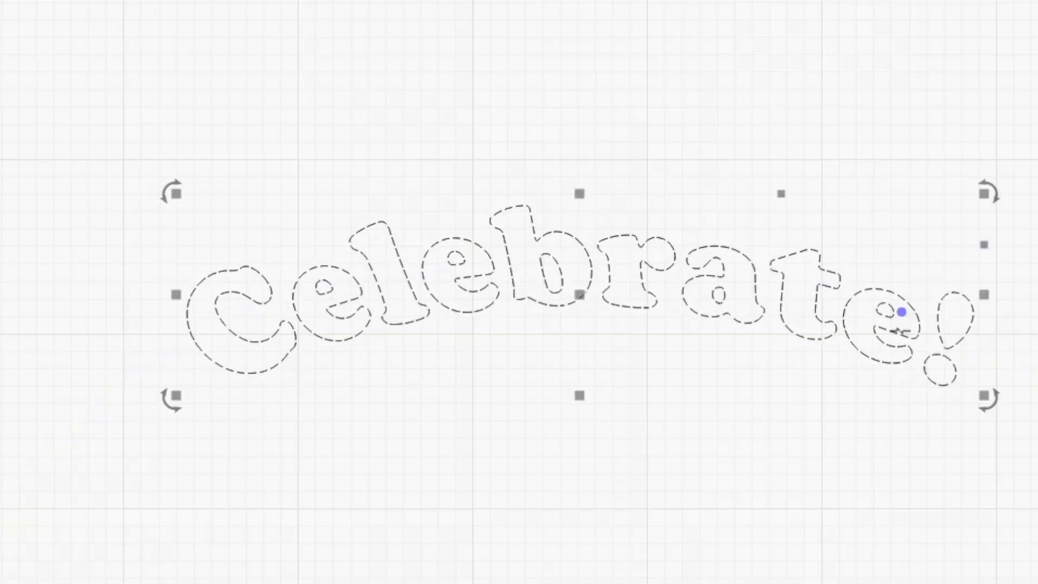
left_click(901, 317)
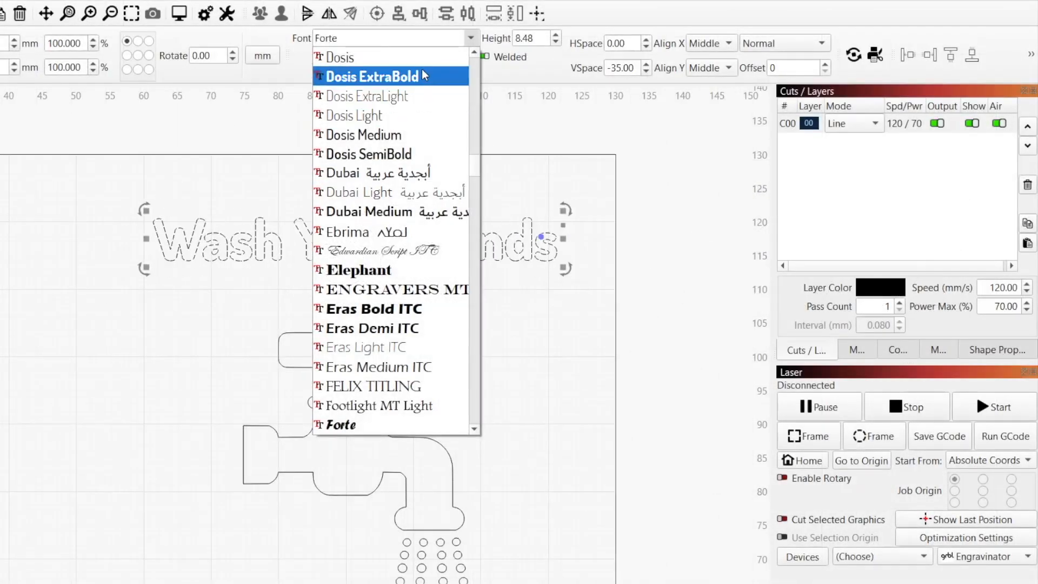
Set Wash Your Hands to upper-case Dosis ExtraBold with HSpace -2.00.
left_click(424, 76)
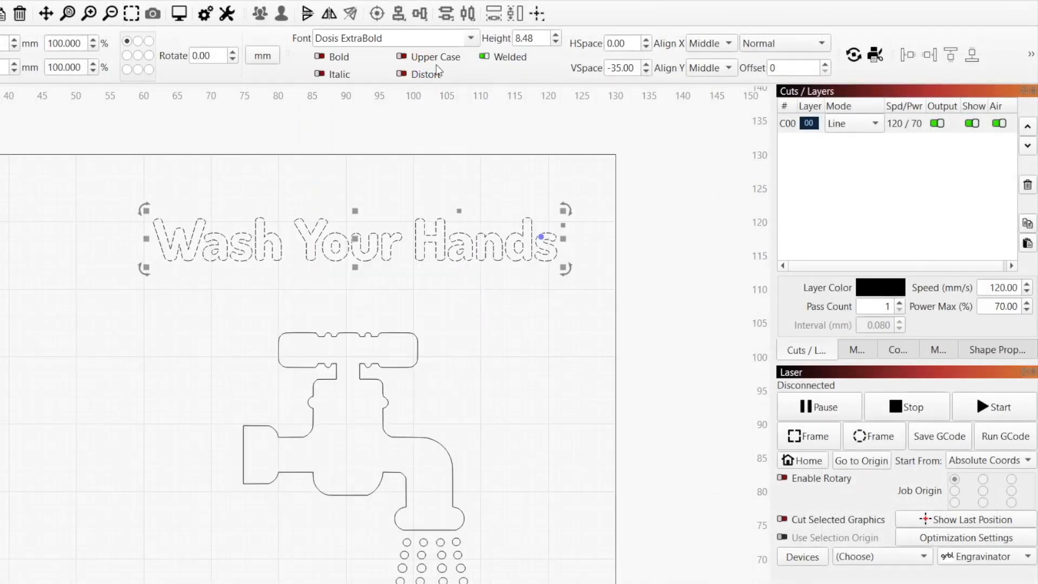
left_click(402, 56)
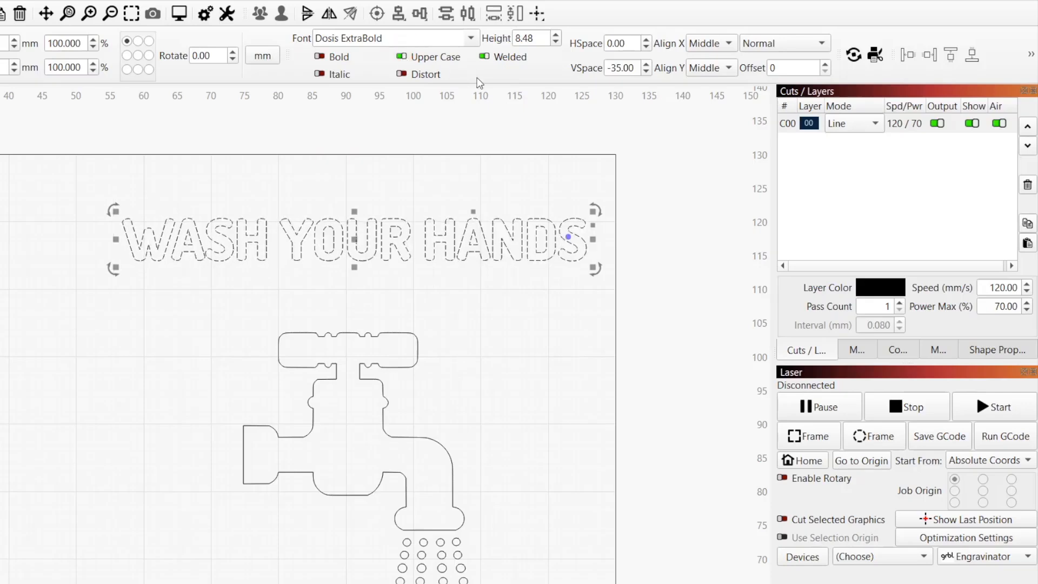
left_click(646, 48)
left_click(646, 48)
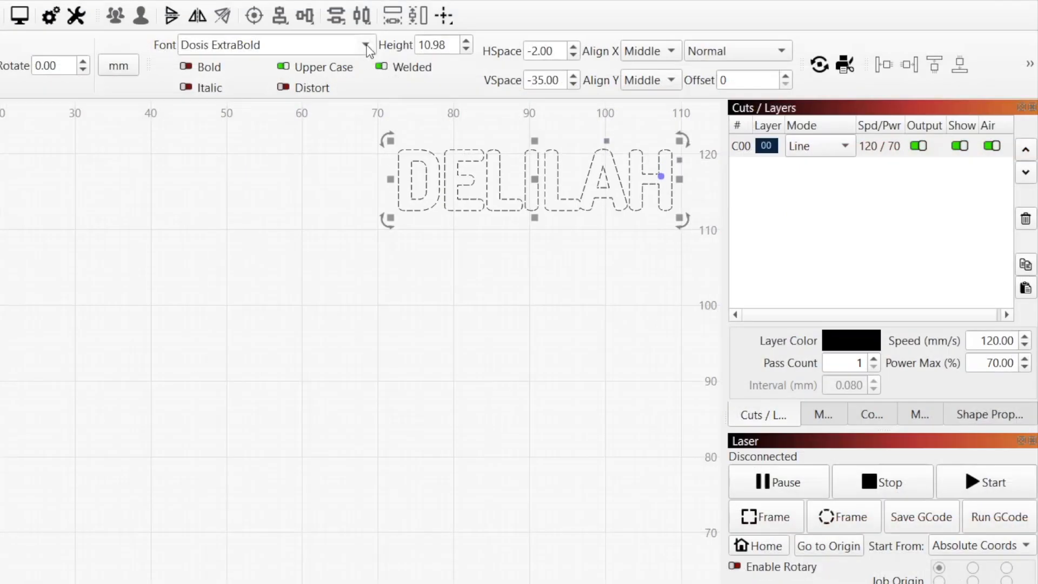
Change the name text font to Corbel Light.
left_click(365, 45)
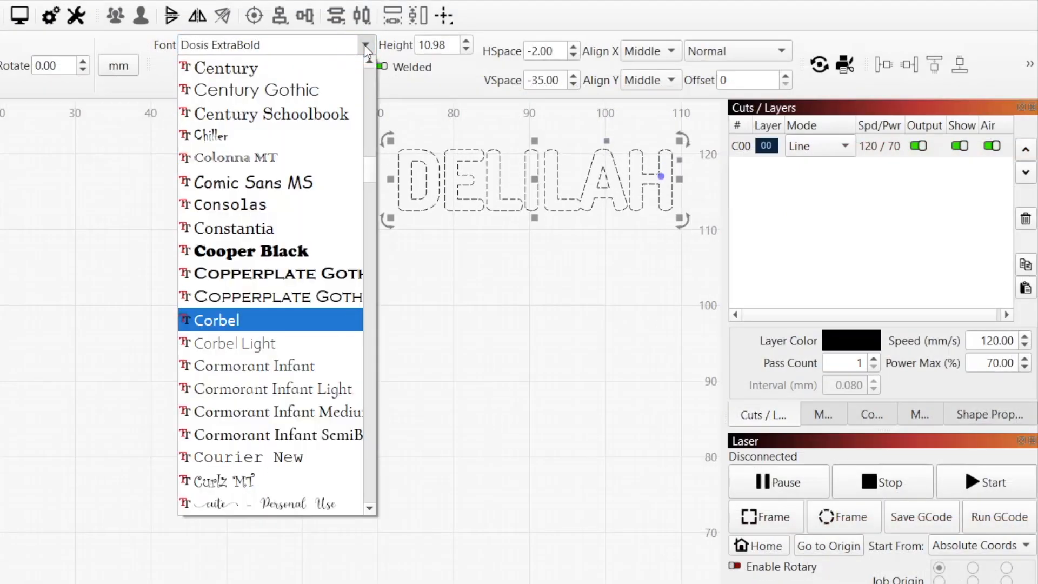
left_click(300, 341)
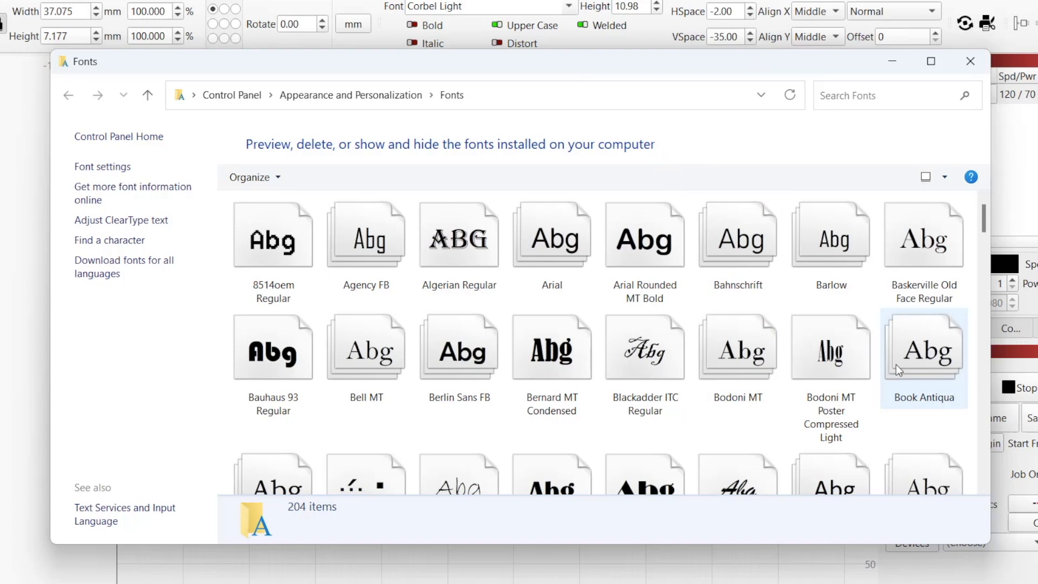
scroll(897, 369, "down", 3)
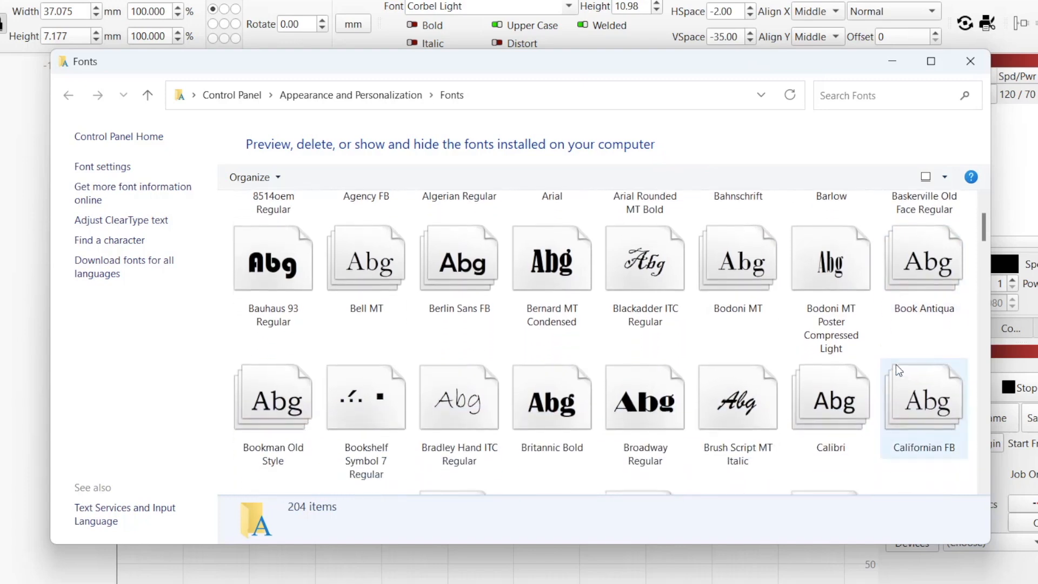
Install the Cruft font from the Windows Fonts folder.
scroll(896, 365, "down", 2)
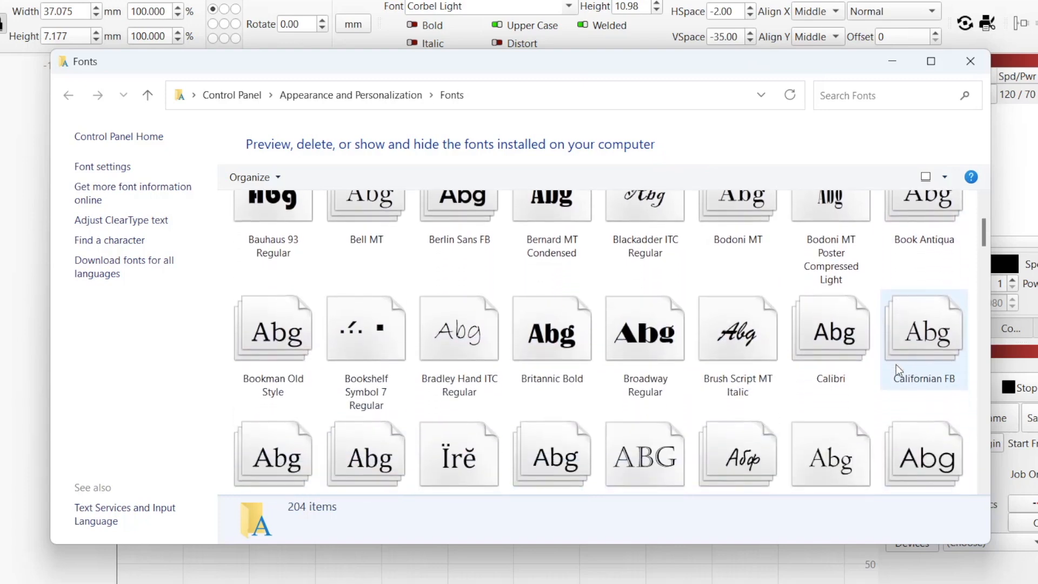
scroll(898, 369, "down", 3)
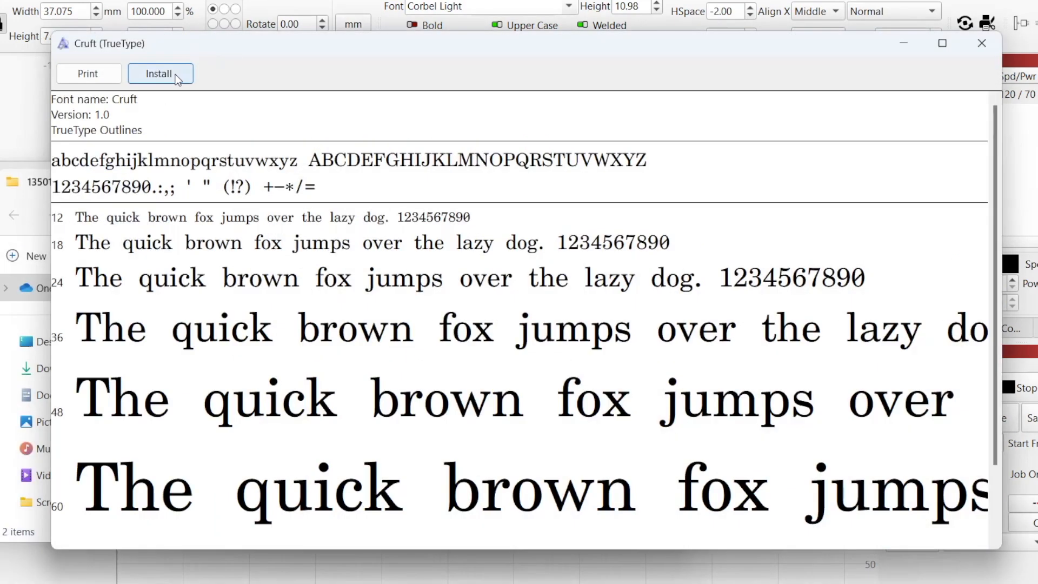
left_click(175, 79)
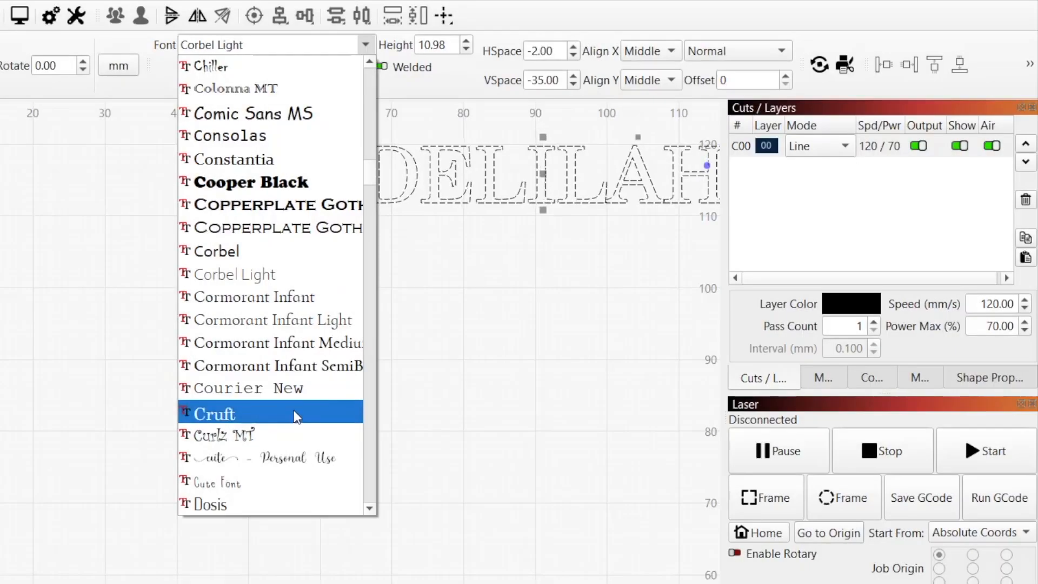
scroll(329, 154, "up", 14)
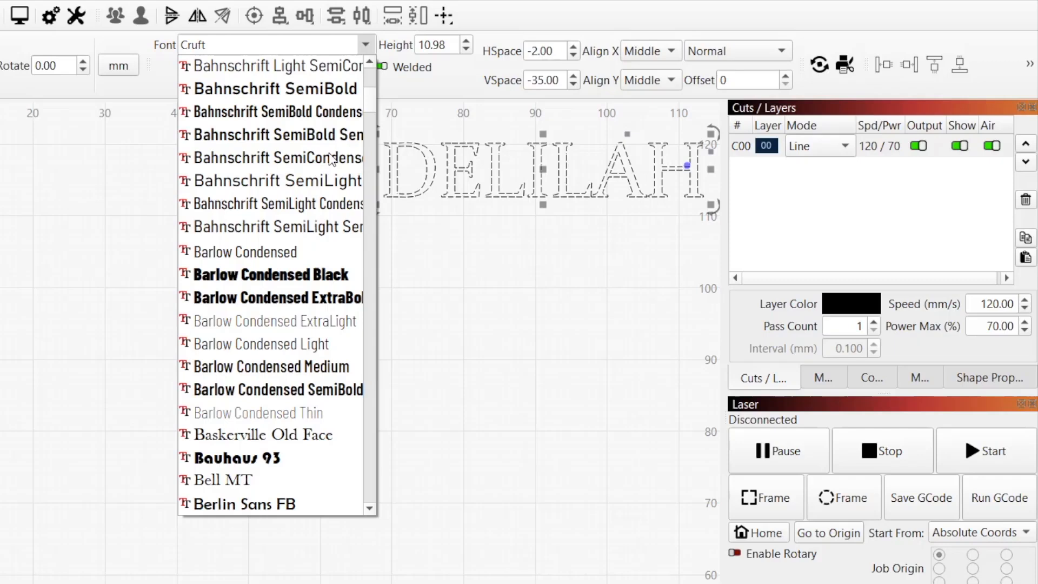
scroll(329, 157, "up", 5)
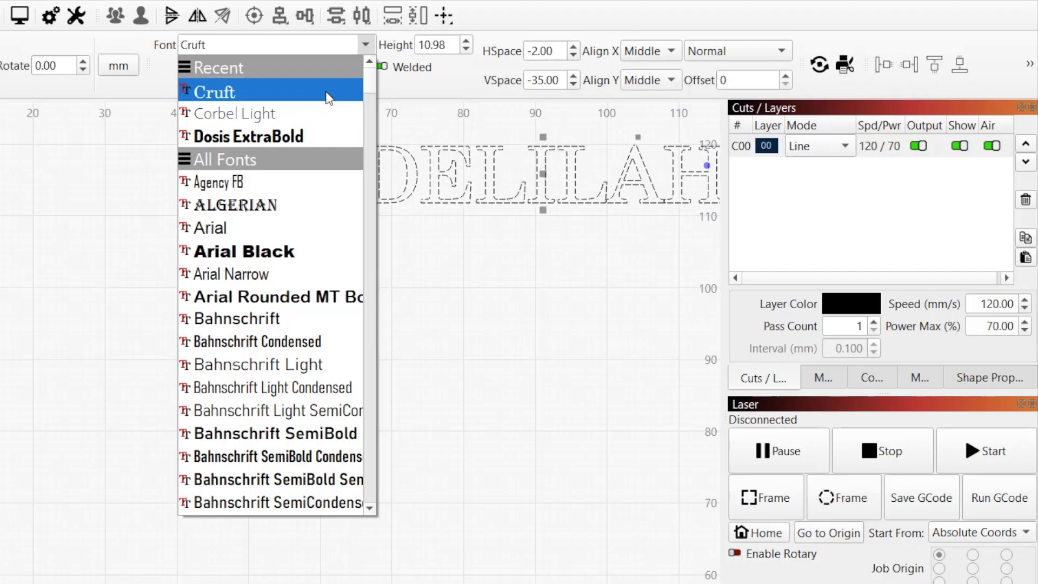
scroll(241, 276, "down", 10)
left_click(240, 274)
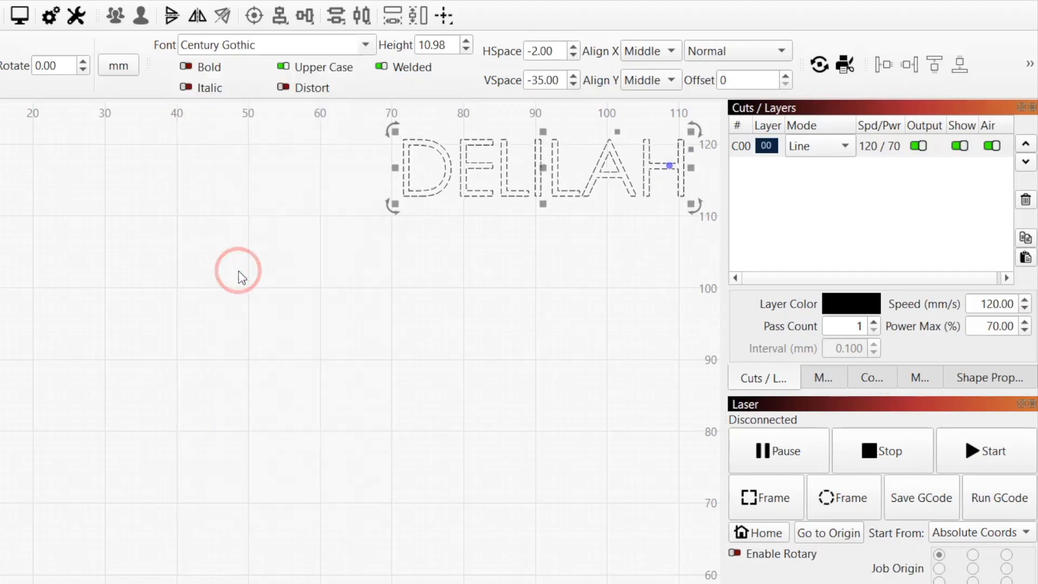
Add Century Gothic to Favorites and pick it from the favourite fonts list.
right_click(269, 46)
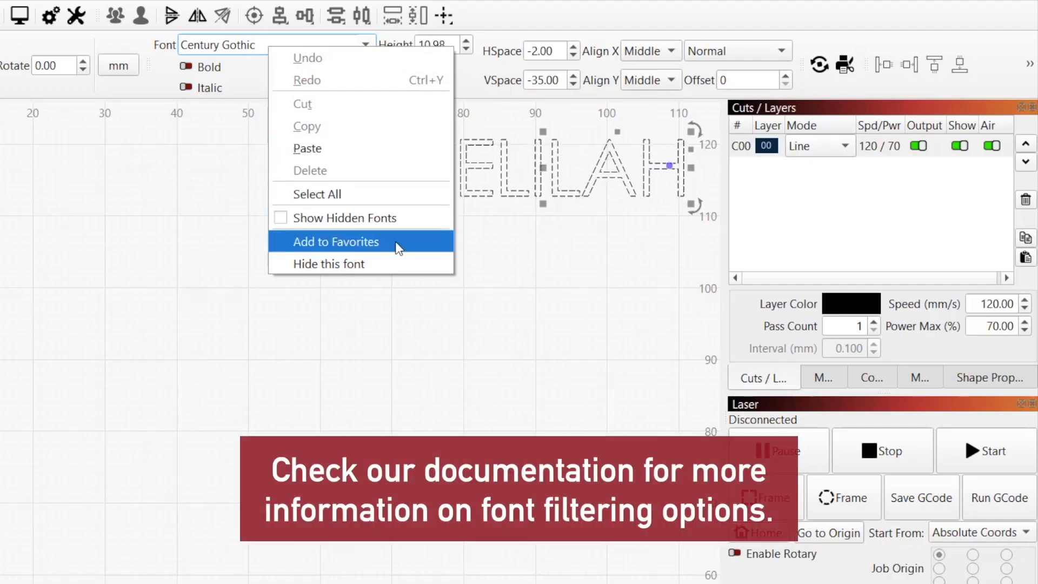
left_click(395, 241)
left_click(243, 45)
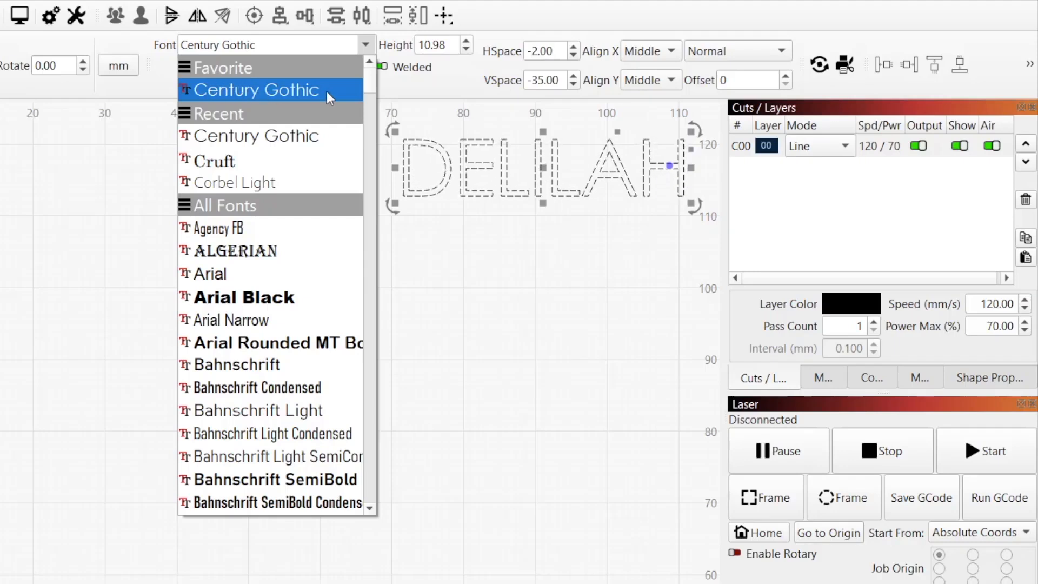
left_click(299, 92)
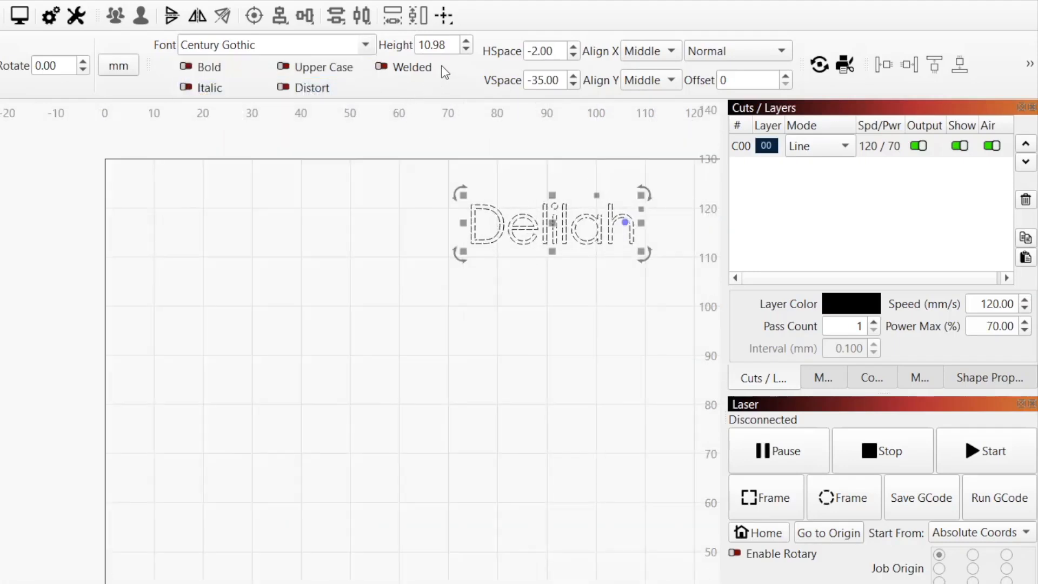
left_click(467, 41)
left_click(467, 41)
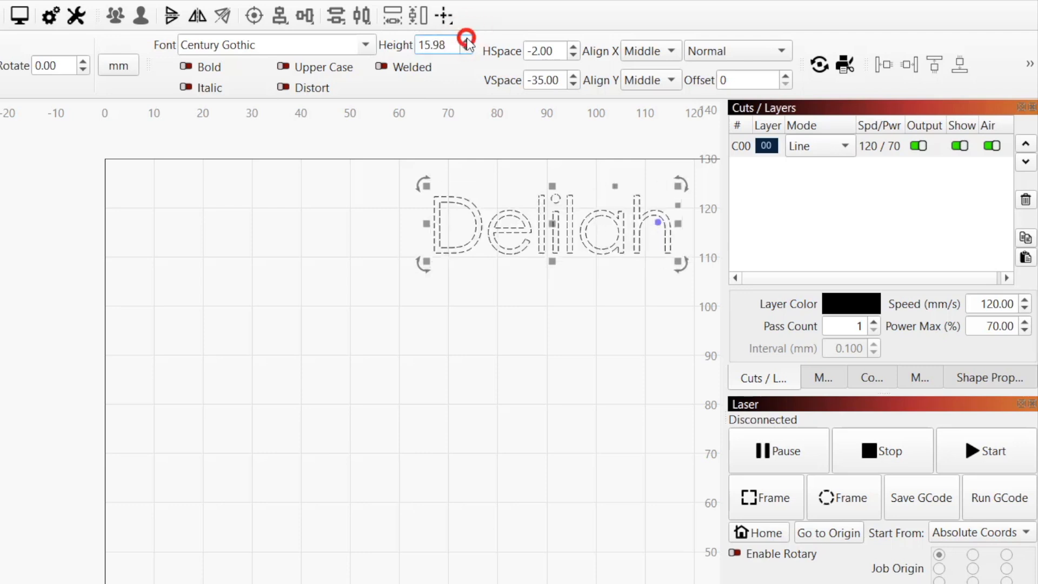
left_click(467, 42)
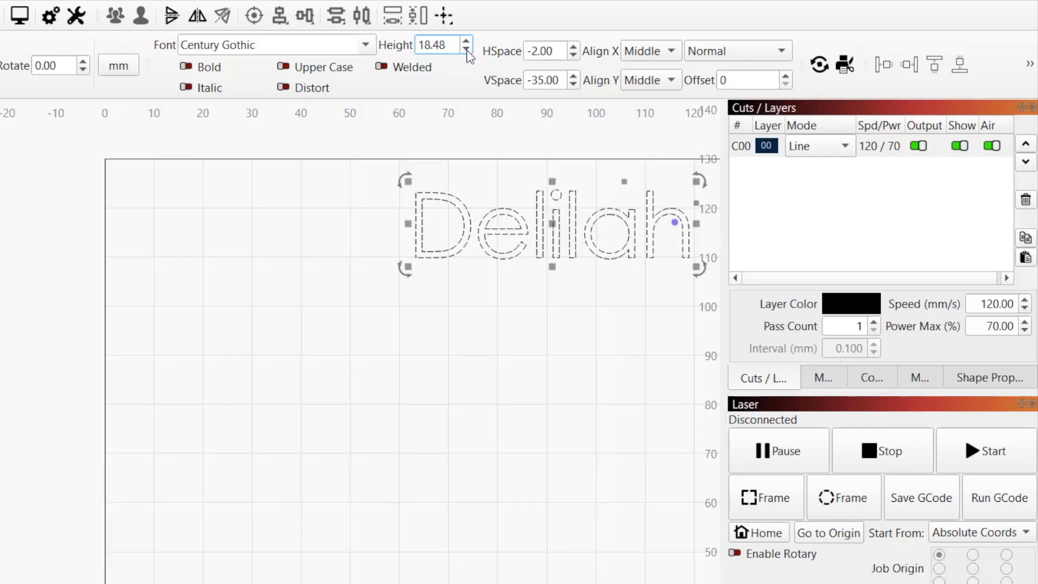
left_click(466, 50)
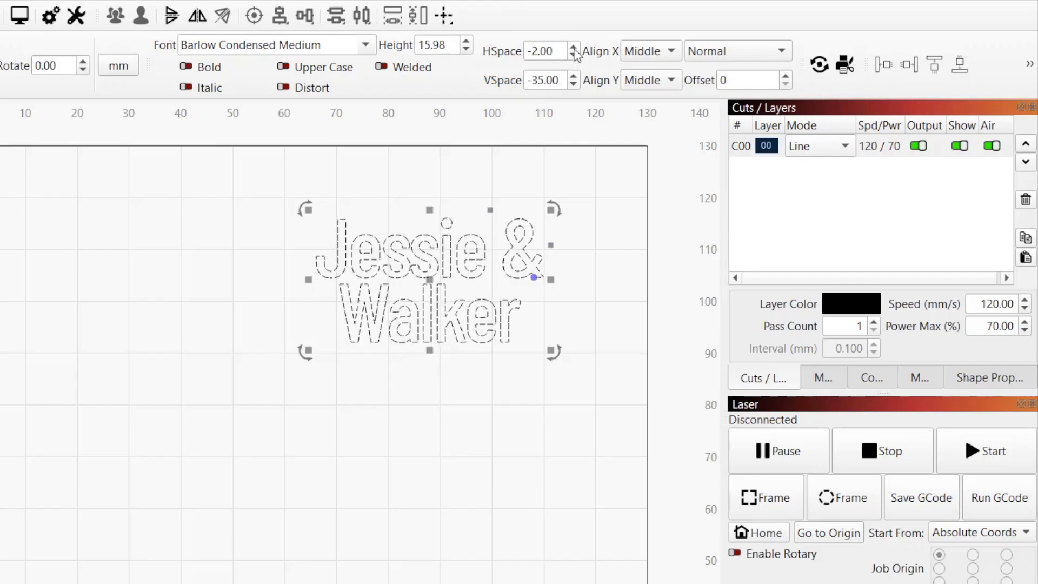
Widen then narrow the letter spacing, ending at HSpace 5.00.
left_click(573, 47)
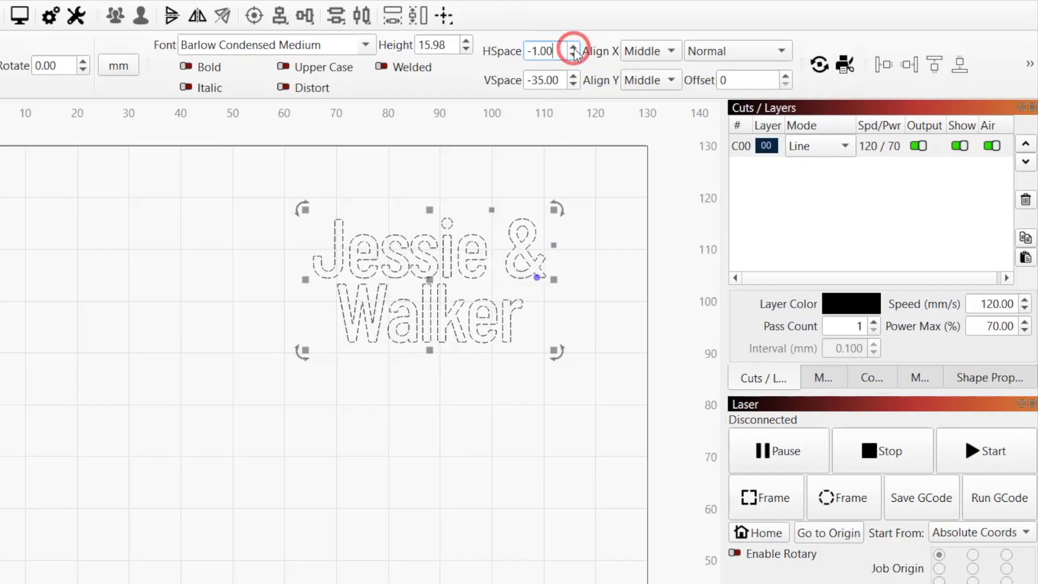
left_click(573, 48)
left_click(573, 47)
left_click(573, 48)
left_click(573, 47)
left_click(572, 48)
left_click(573, 47)
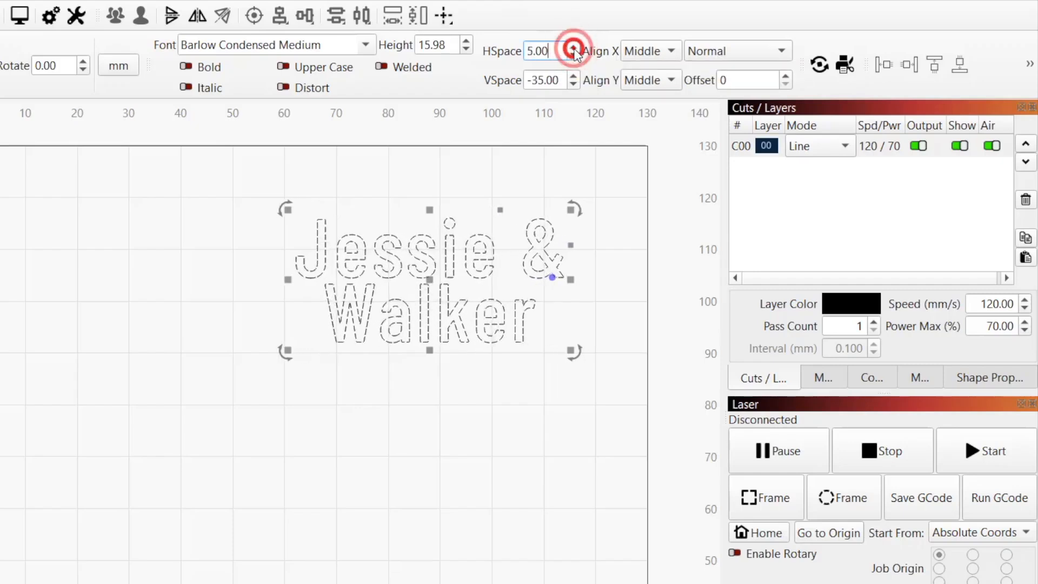
left_click(573, 47)
left_click(573, 47)
left_click(573, 47)
left_click(573, 47)
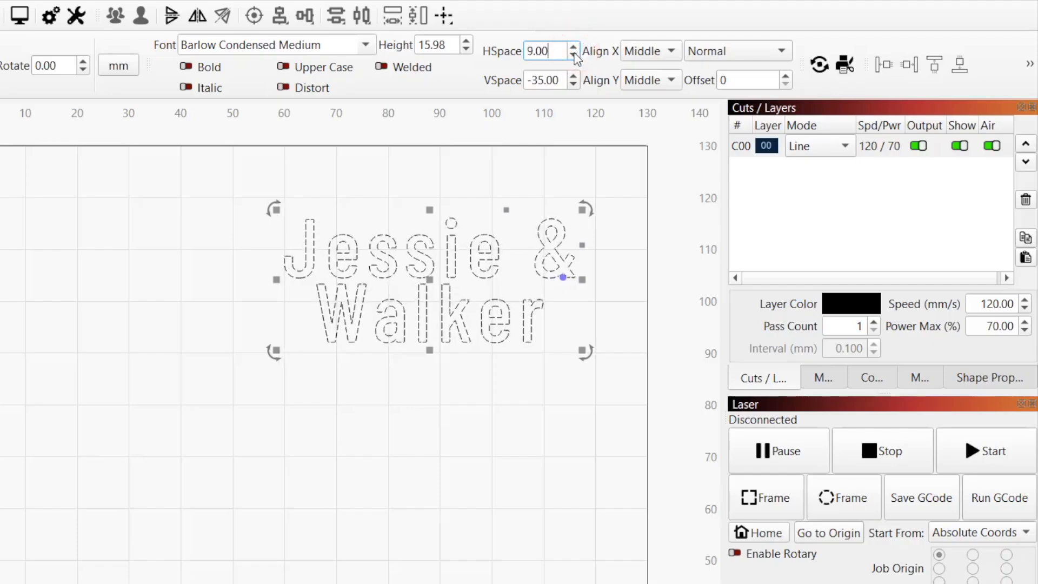
left_click(573, 54)
left_click(573, 55)
left_click(573, 54)
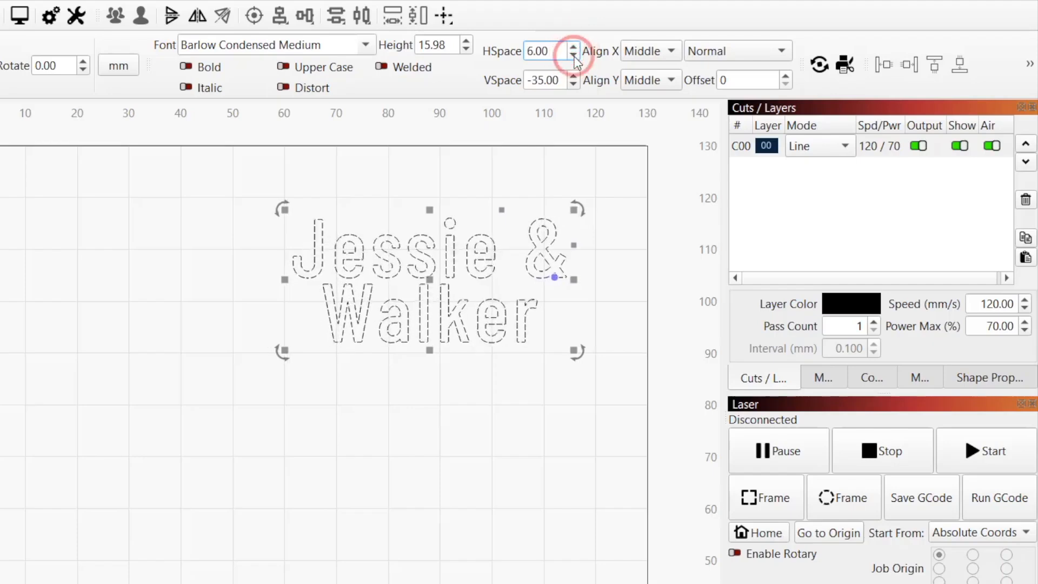
left_click(573, 55)
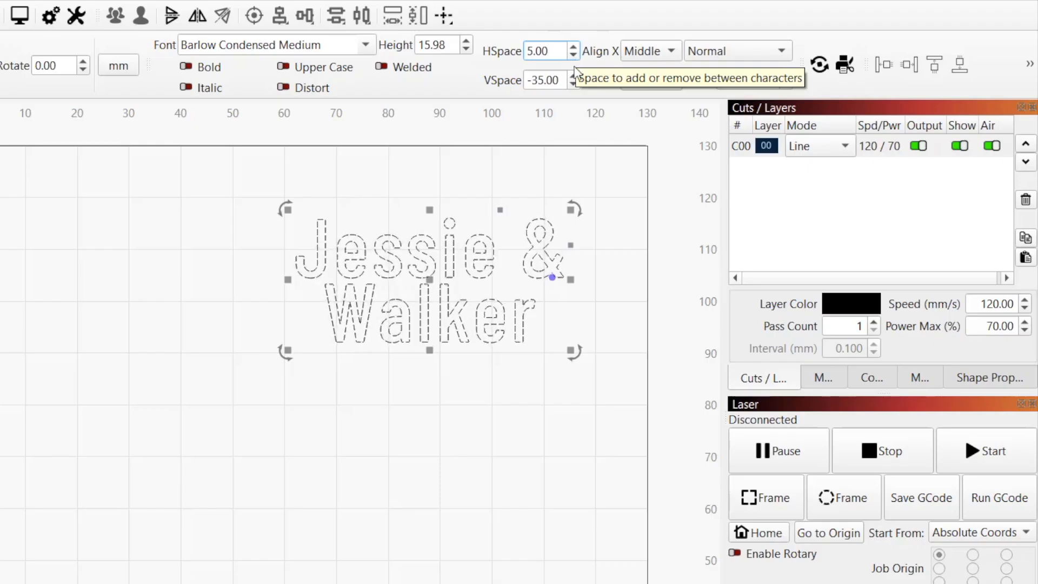
left_click(572, 75)
left_click(572, 75)
left_click(571, 75)
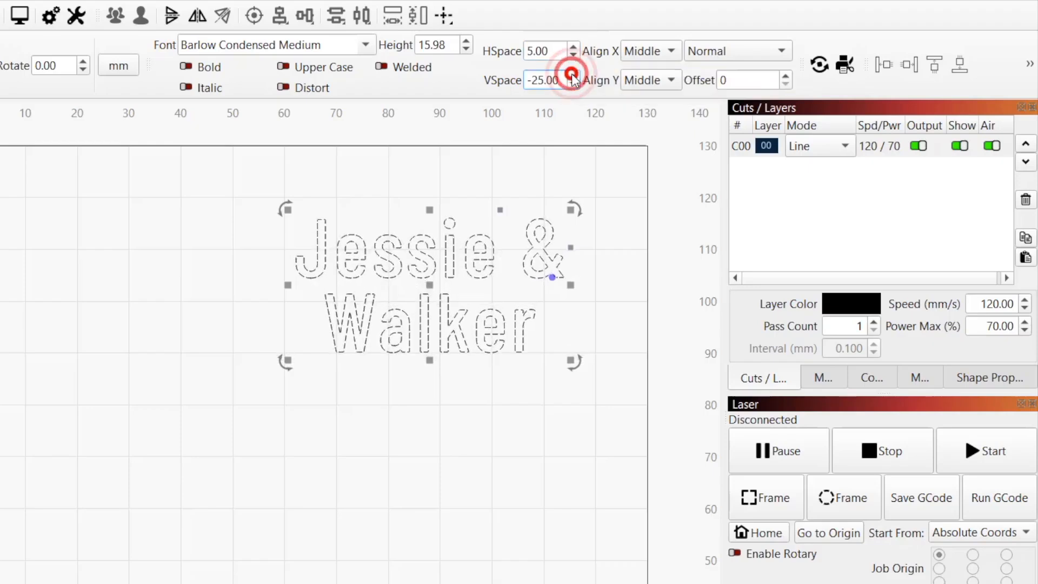
left_click(572, 75)
left_click(572, 75)
left_click(571, 75)
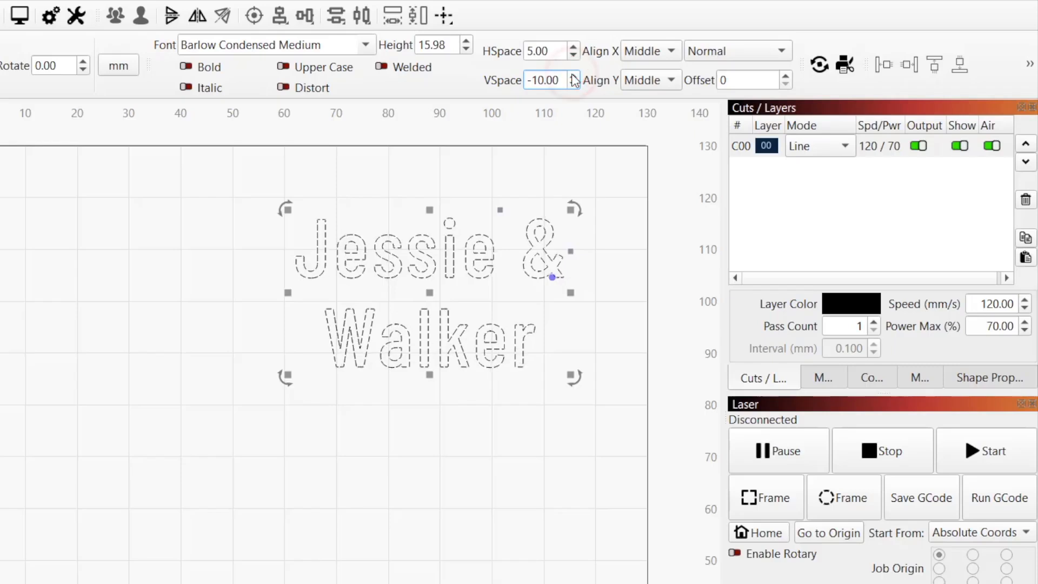
left_click(573, 84)
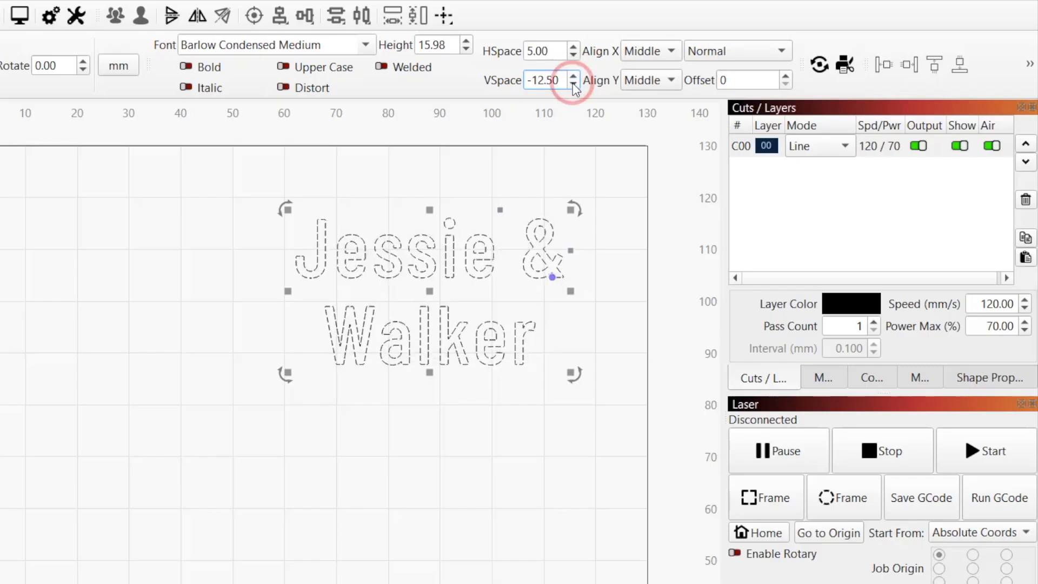
left_click(572, 84)
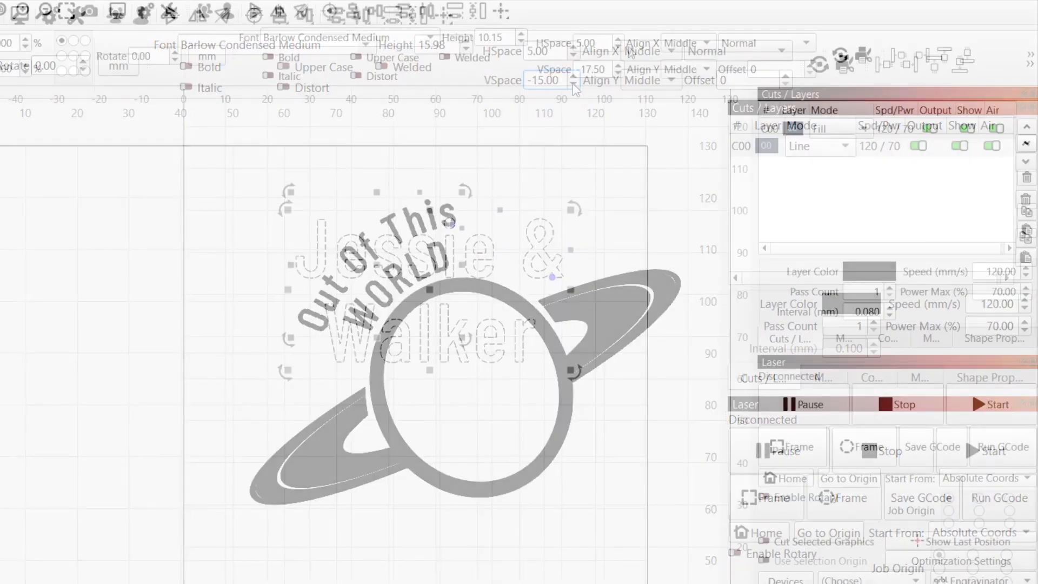
Tighten the curved Out Of This WORLD text to HSpace 2.00 and reduce its line gap.
left_click(618, 48)
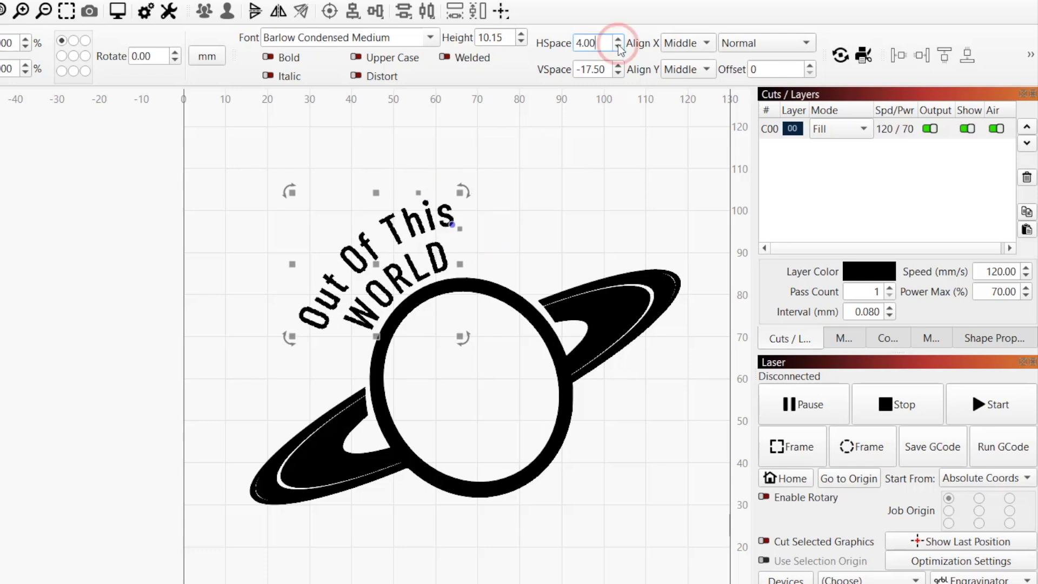
left_click(618, 48)
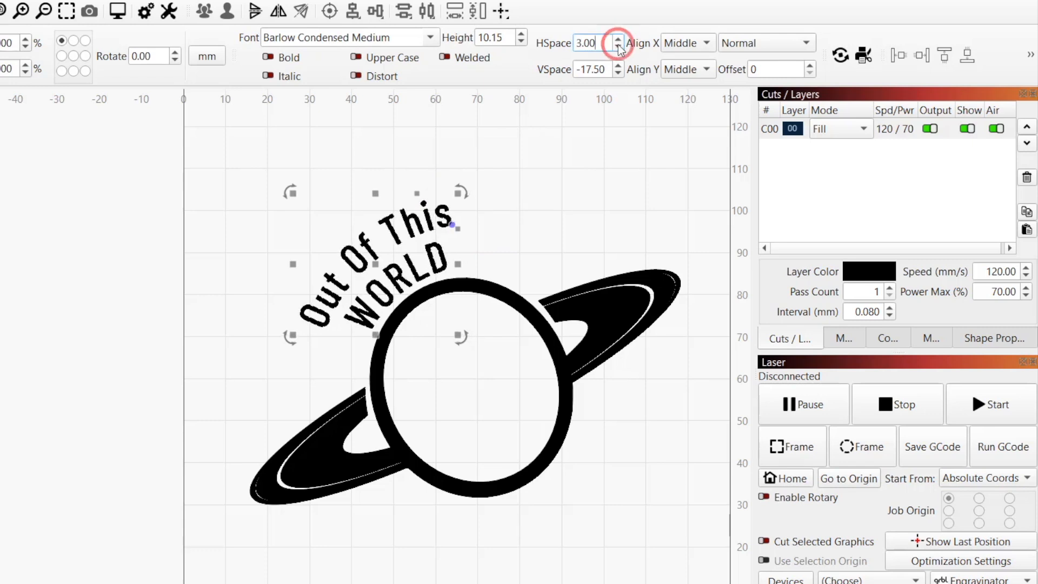
left_click(618, 73)
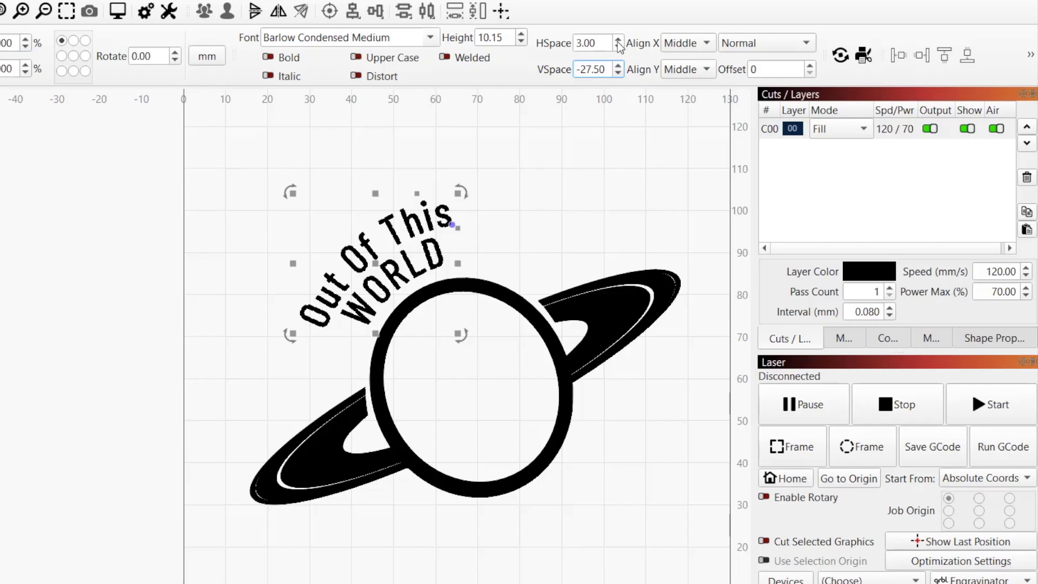
left_click(618, 48)
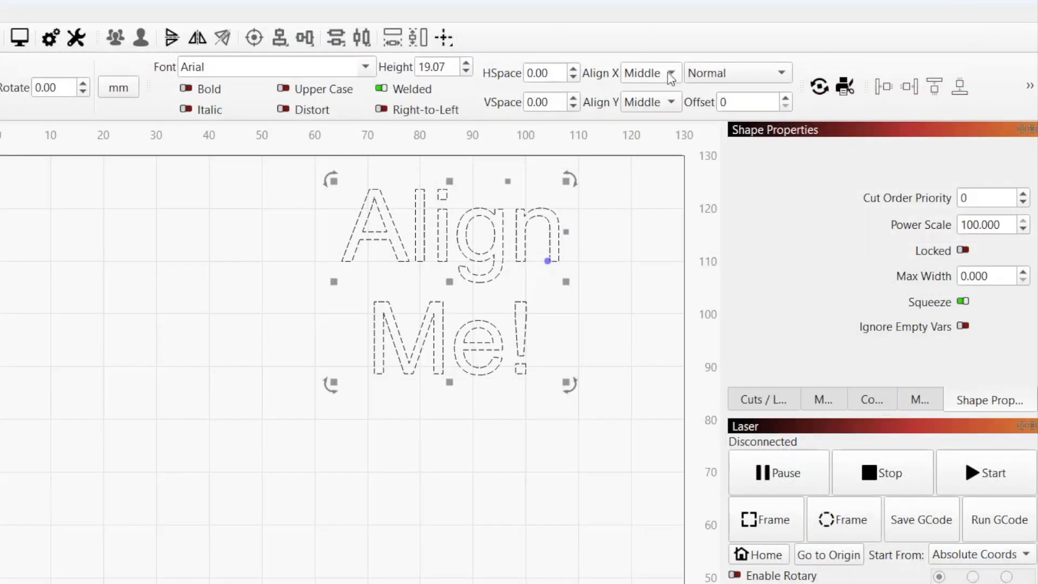
left_click(667, 73)
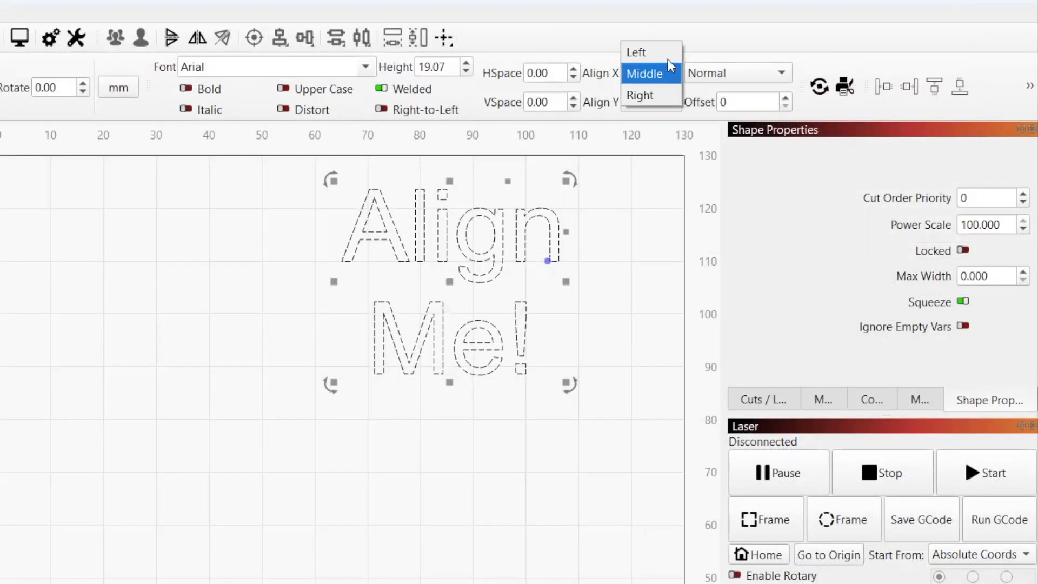
Try Left, Center and Right horizontal alignment on the Align text.
left_click(668, 53)
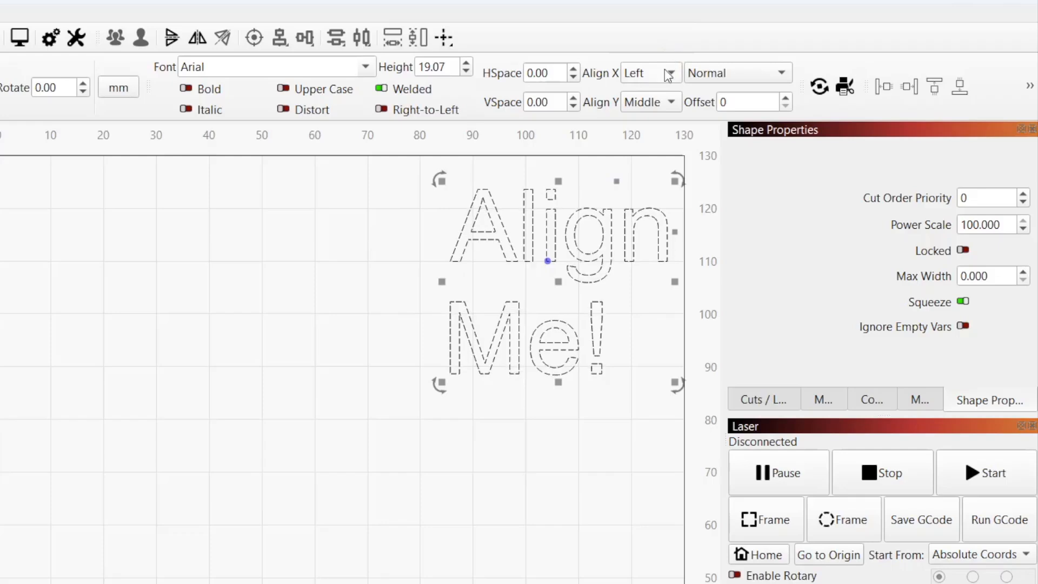
left_click(663, 76)
left_click(663, 94)
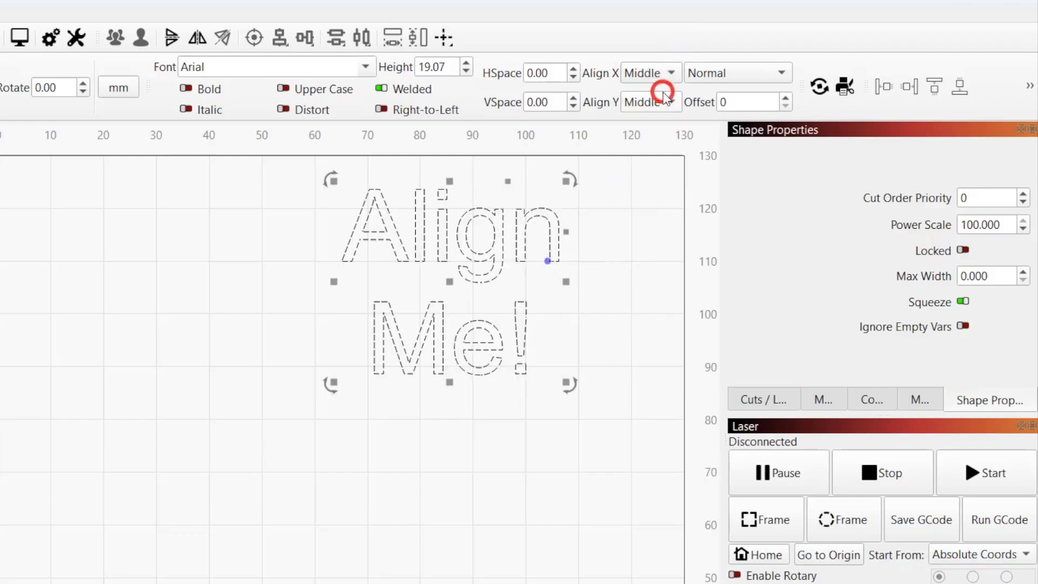
left_click(661, 74)
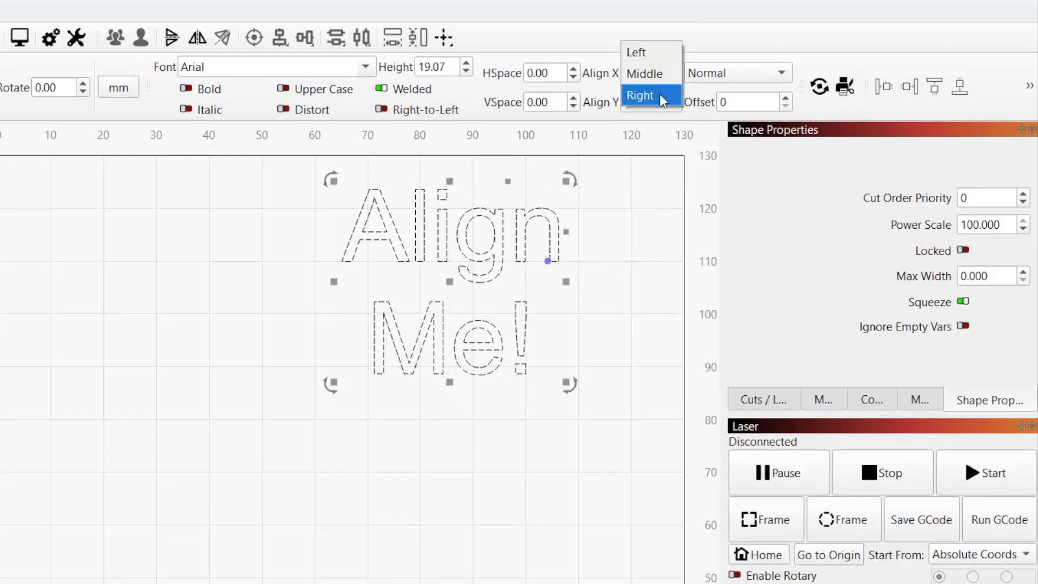
left_click(659, 94)
Try Top and Middle for Align Y, finishing with Bottom.
left_click(650, 102)
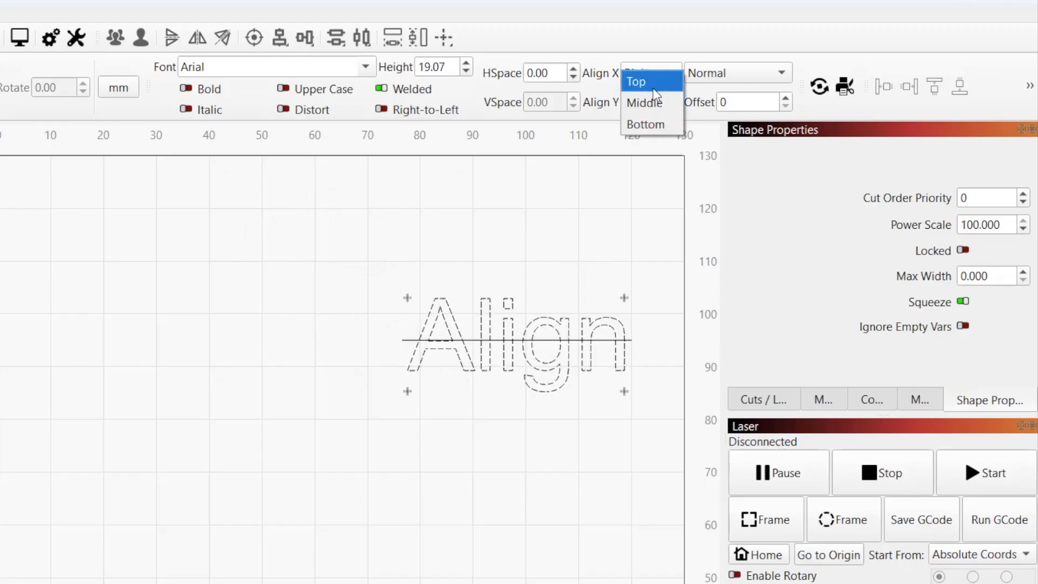
left_click(653, 82)
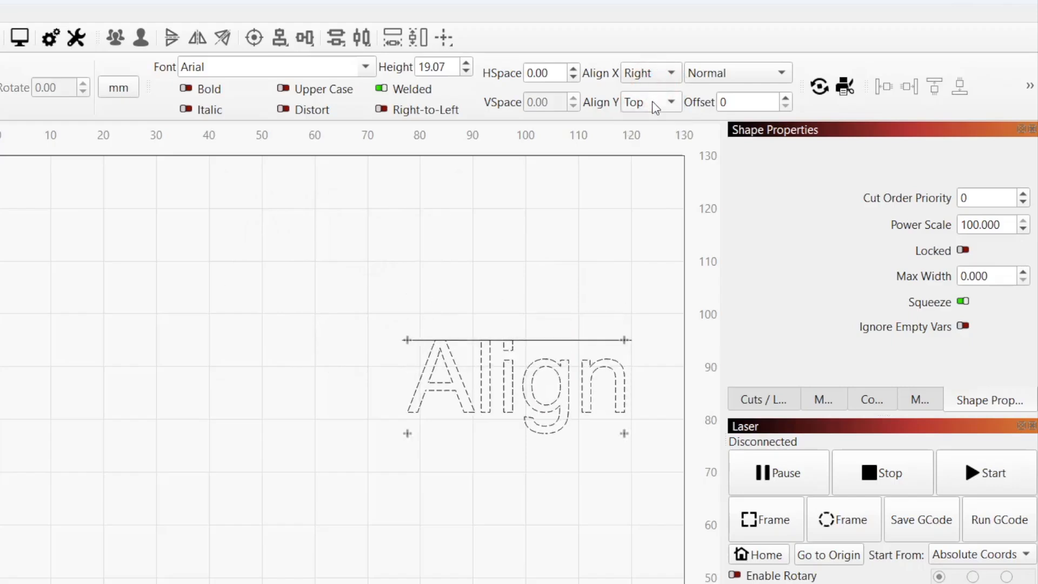
left_click(654, 105)
left_click(653, 123)
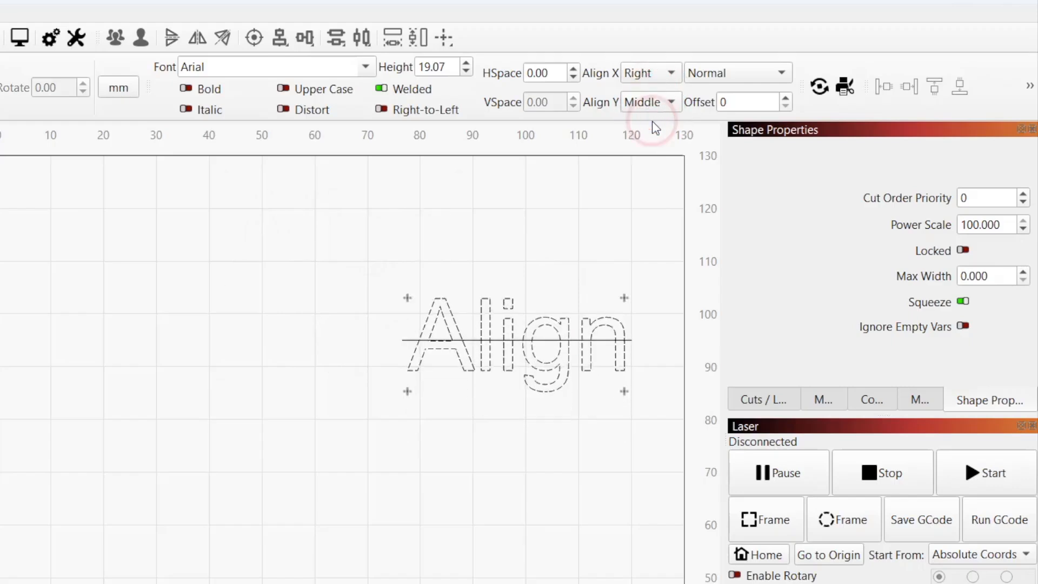
left_click(655, 107)
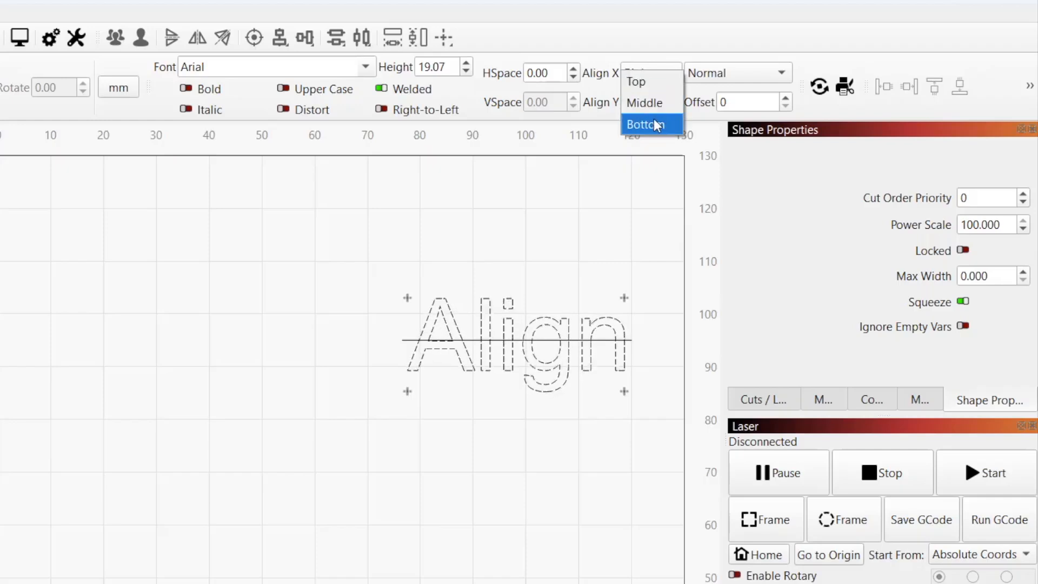
left_click(654, 123)
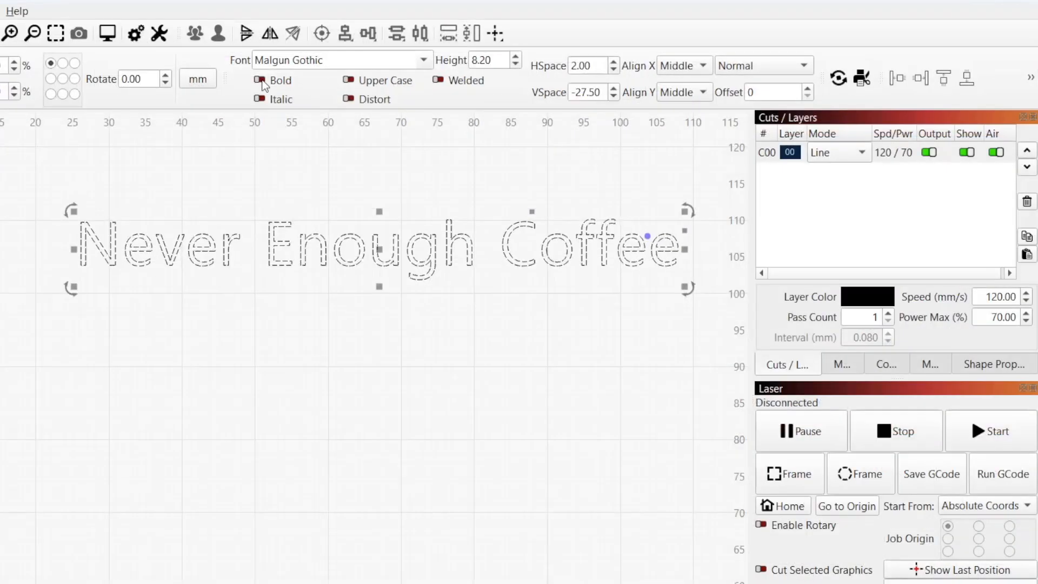
Turn on Bold, Italic and Upper Case for the Never Enough Coffee text.
left_click(261, 81)
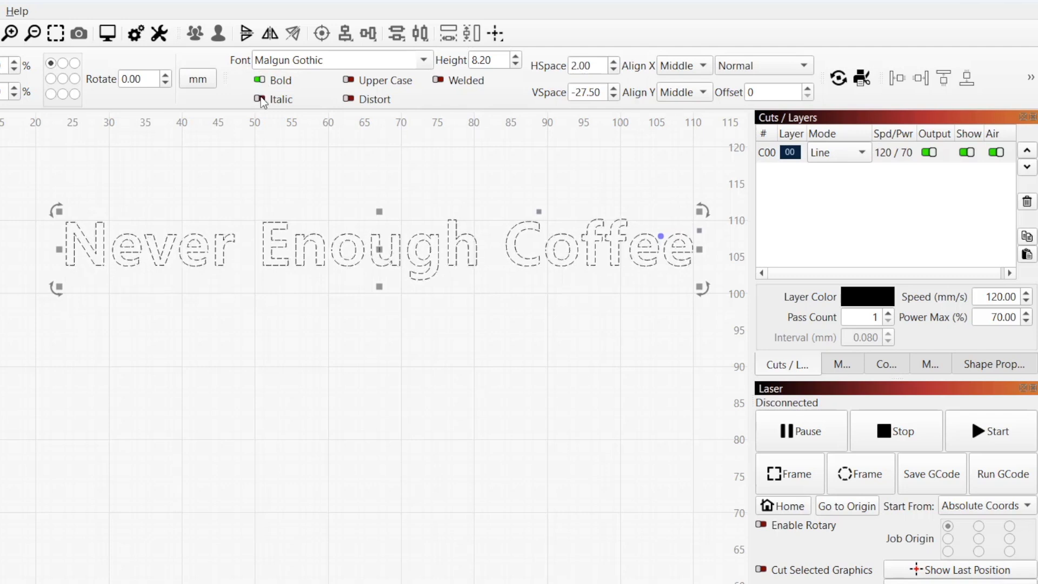
left_click(260, 98)
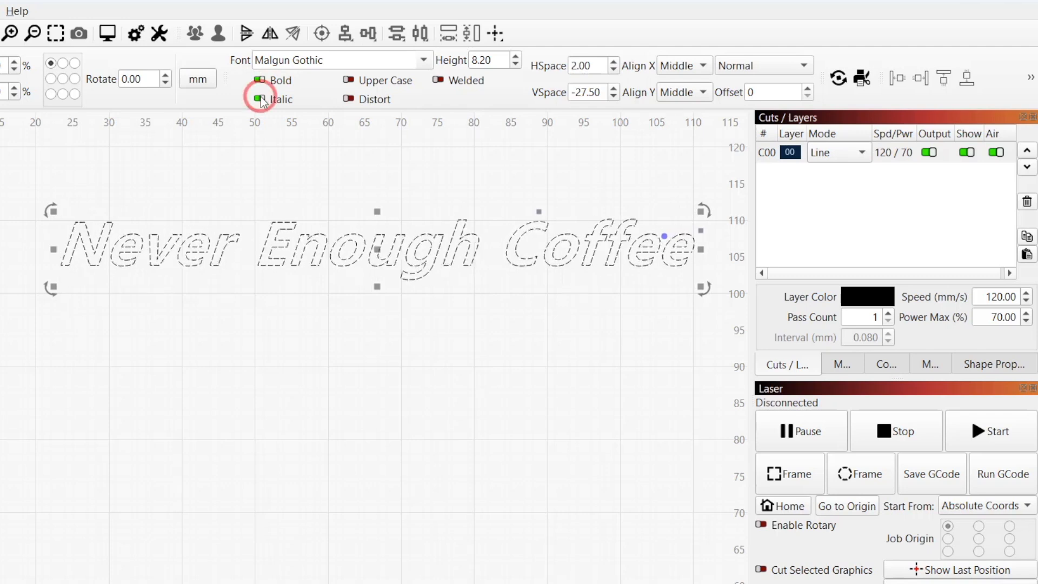
left_click(349, 82)
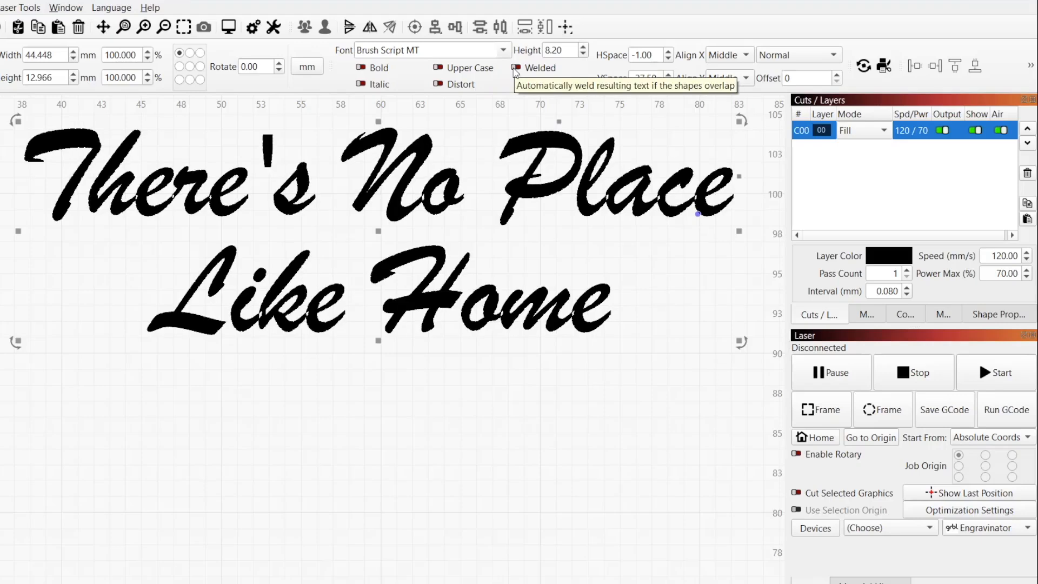
Weld the script text, lower VSpace to -50.00, and toggle Welded to compare overlaps.
left_click(516, 69)
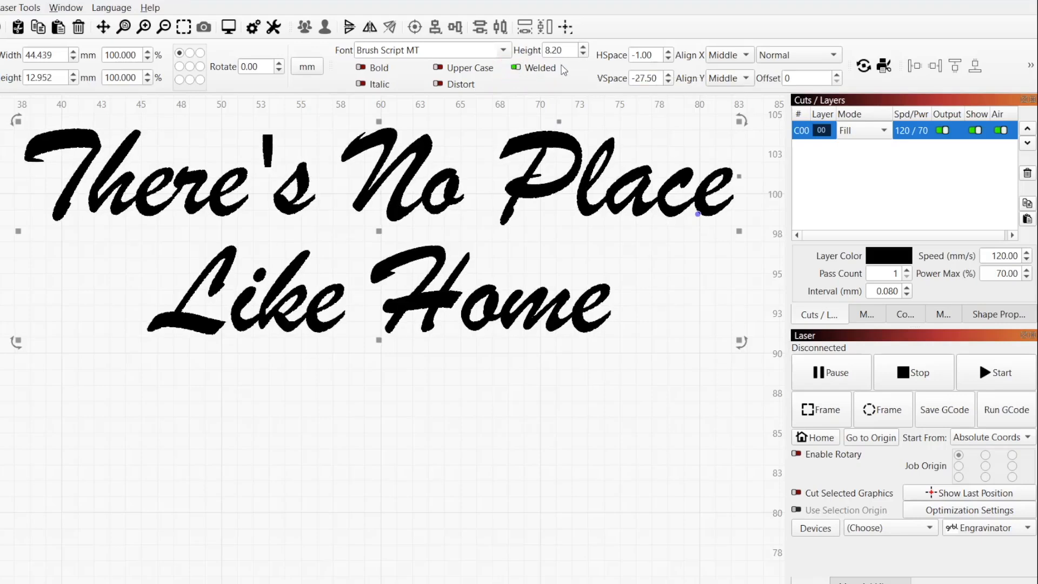
left_click(669, 82)
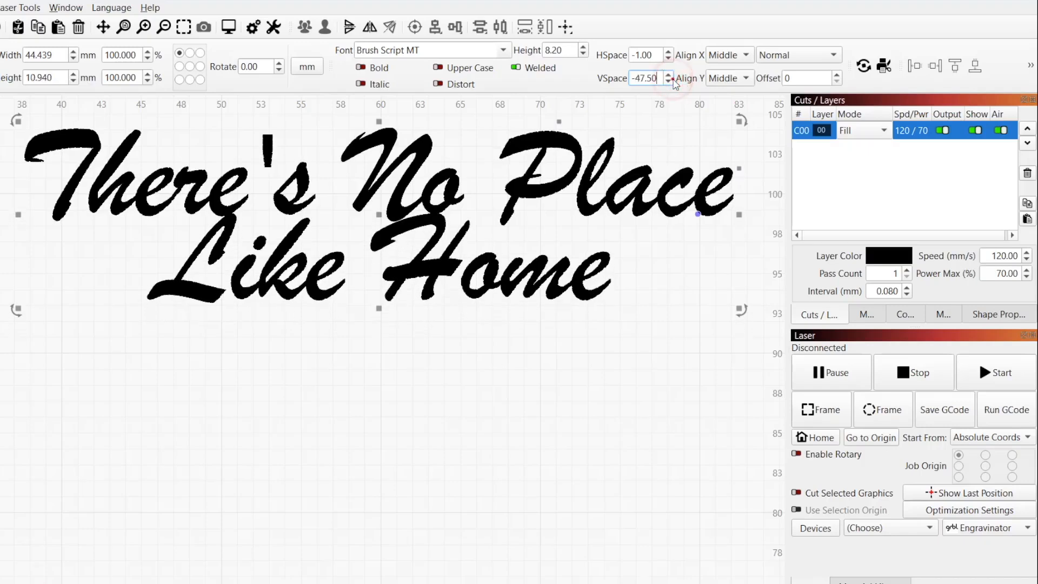
left_click(670, 82)
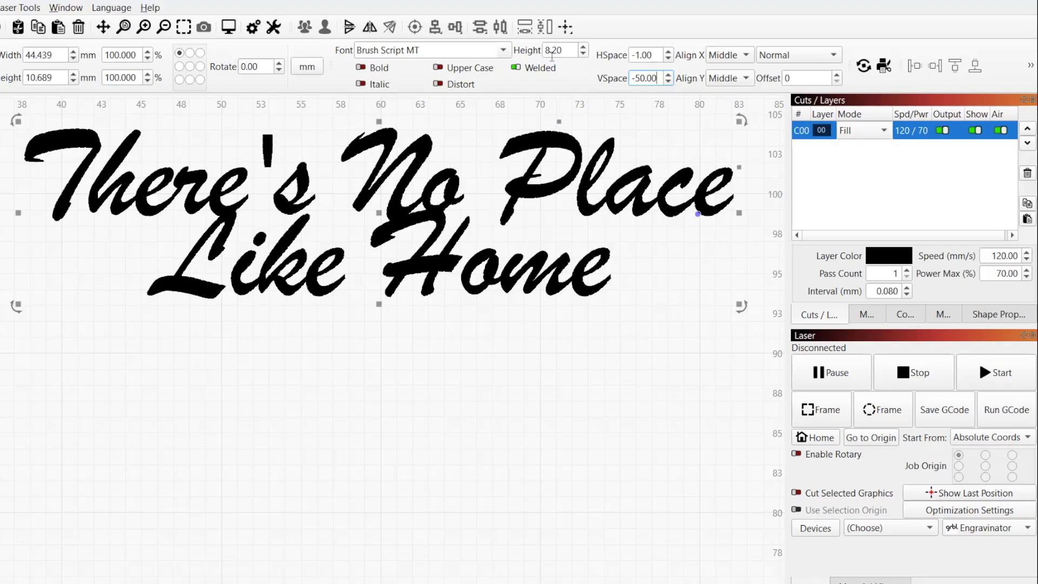
left_click(516, 68)
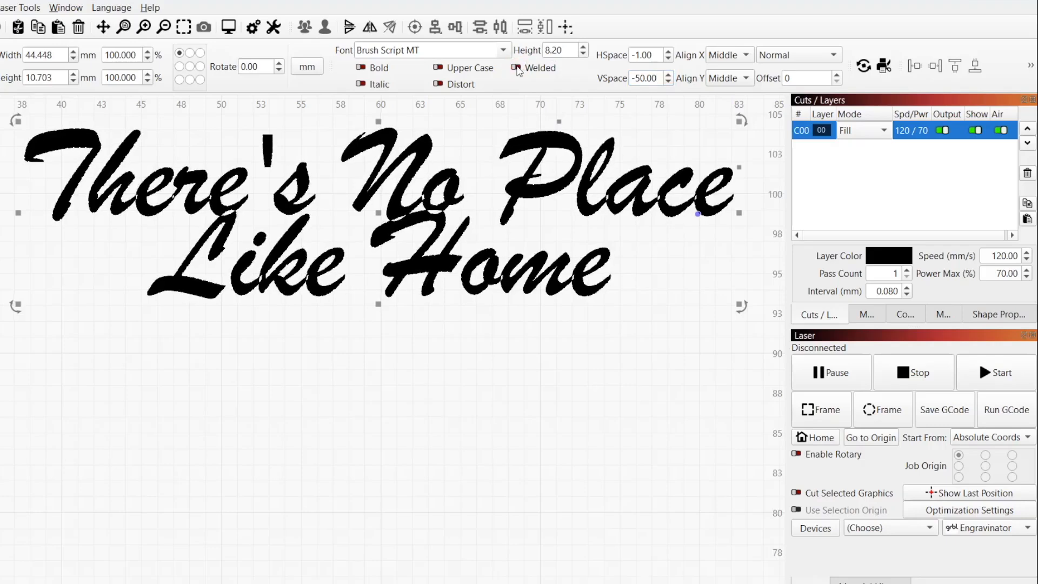
left_click(517, 68)
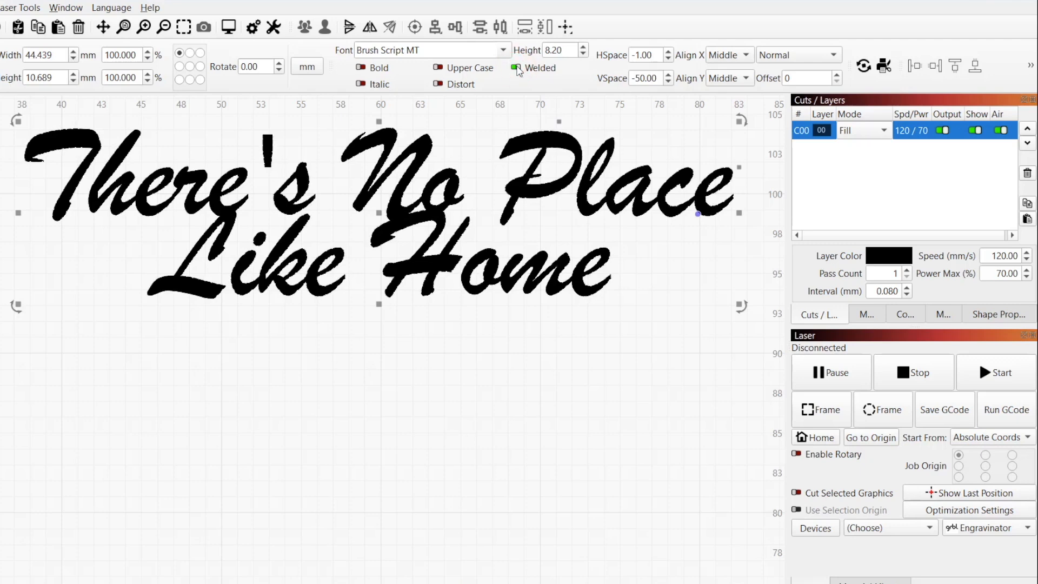
left_click(517, 69)
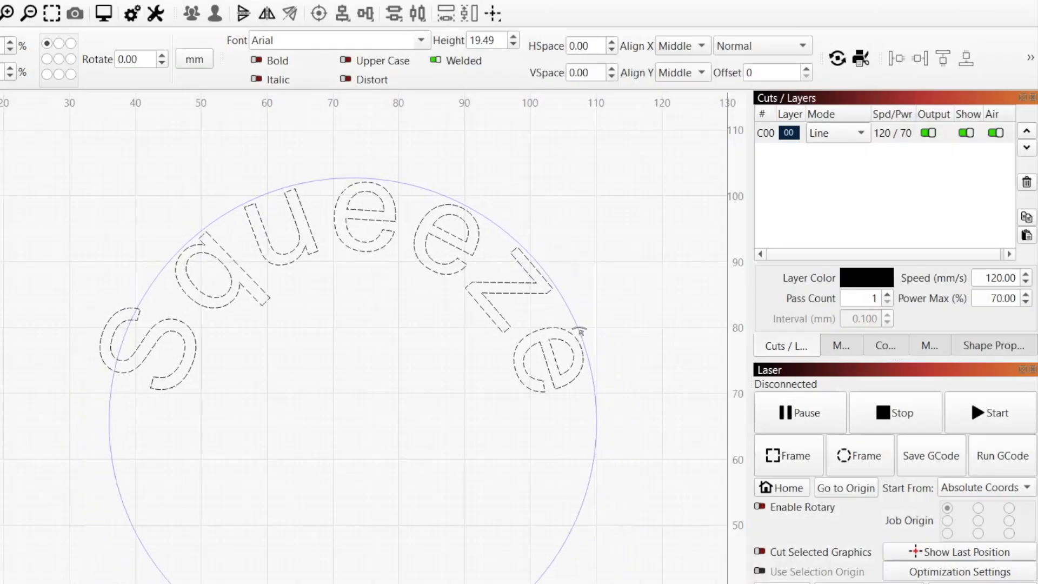
Curve the squeeze text along its arc and toggle Distort on, then off.
left_click_drag(579, 330, 580, 330)
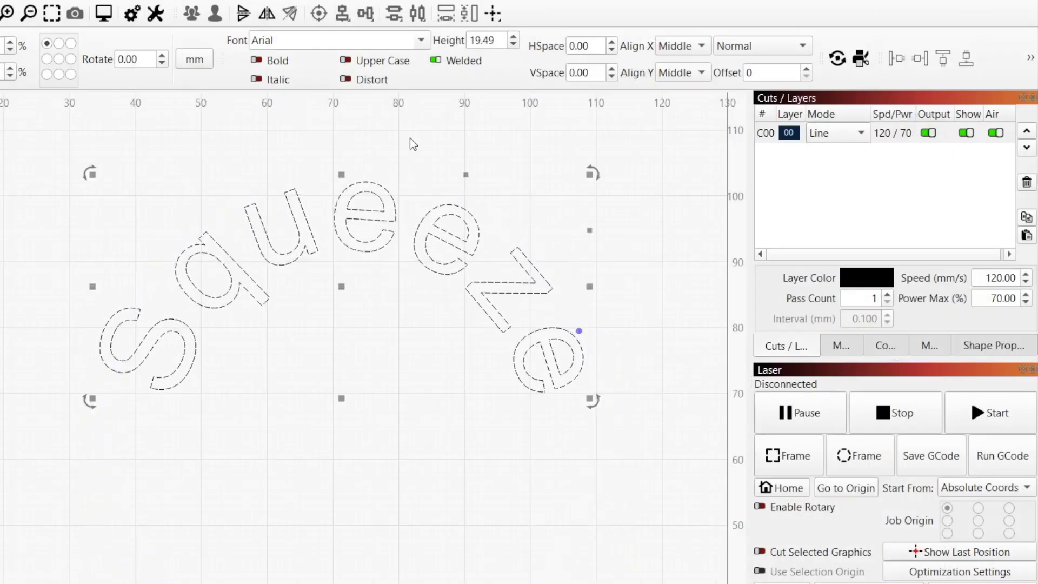
left_click(346, 80)
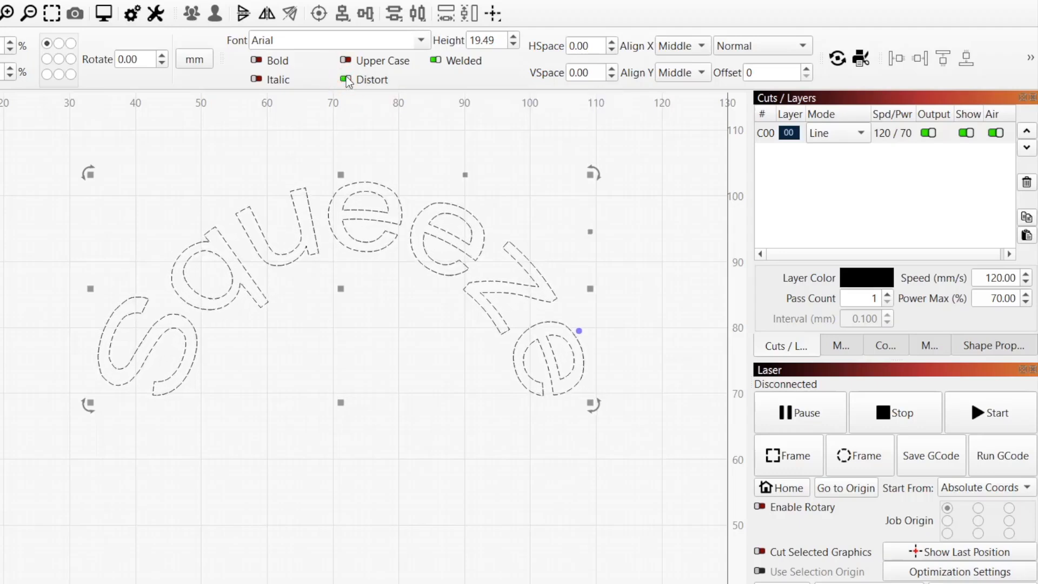
left_click(346, 79)
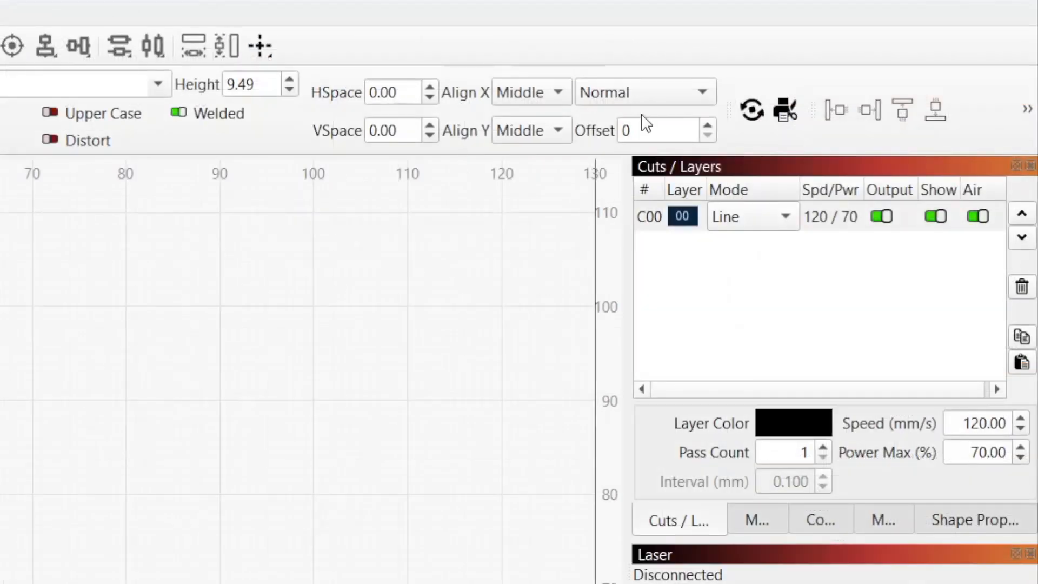
left_click(652, 96)
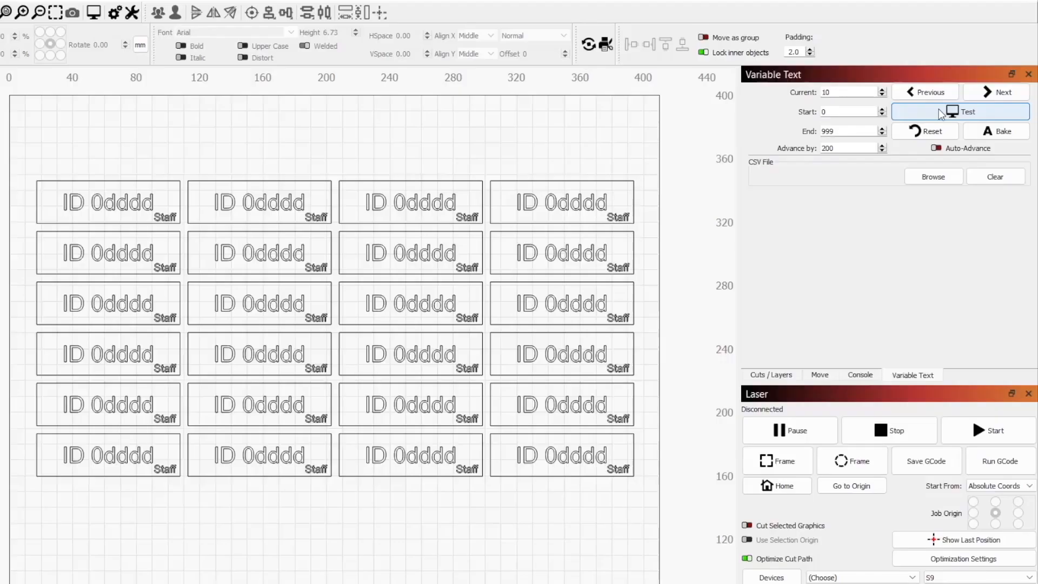
left_click(938, 112)
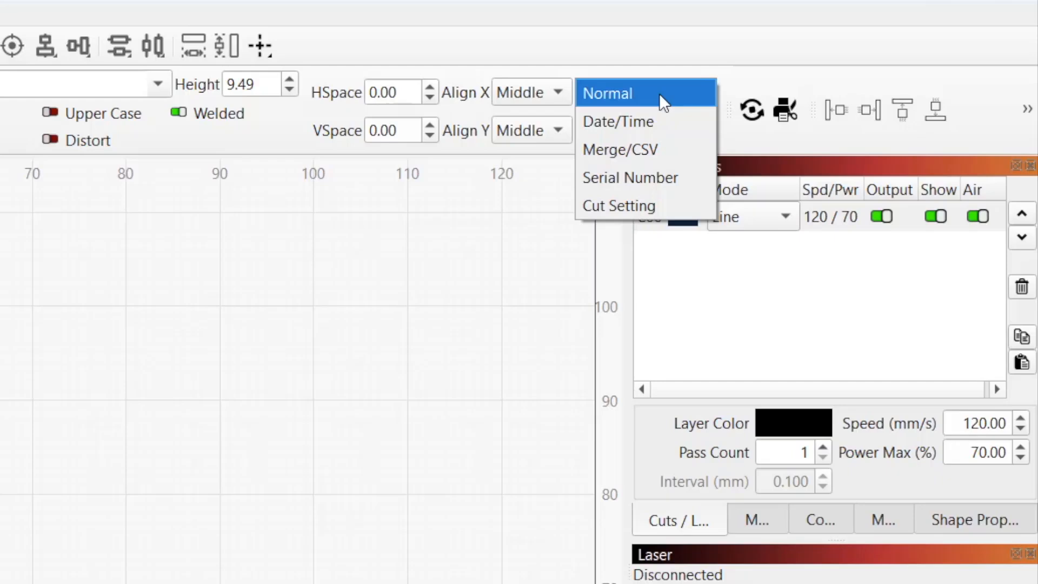
left_click(659, 93)
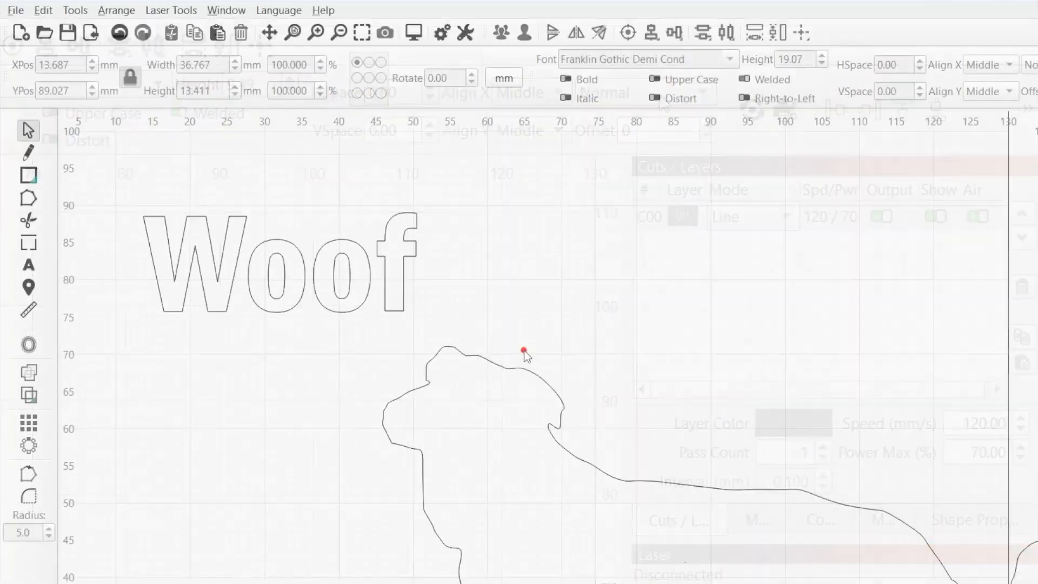
Select only the Woof text, leaving the dog outline, and convert it to paths.
left_click_drag(524, 347, 363, 286)
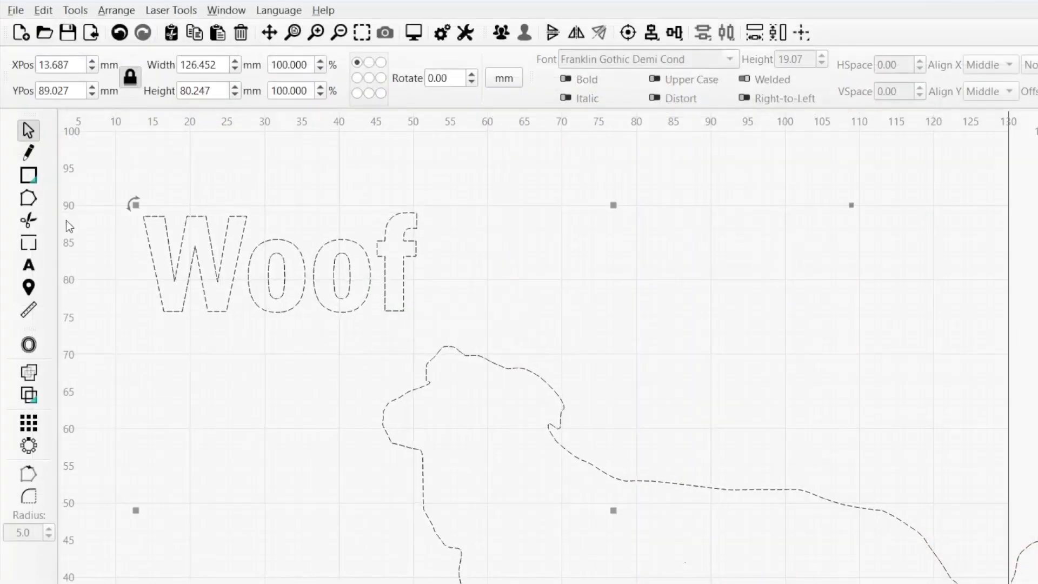
left_click(29, 203)
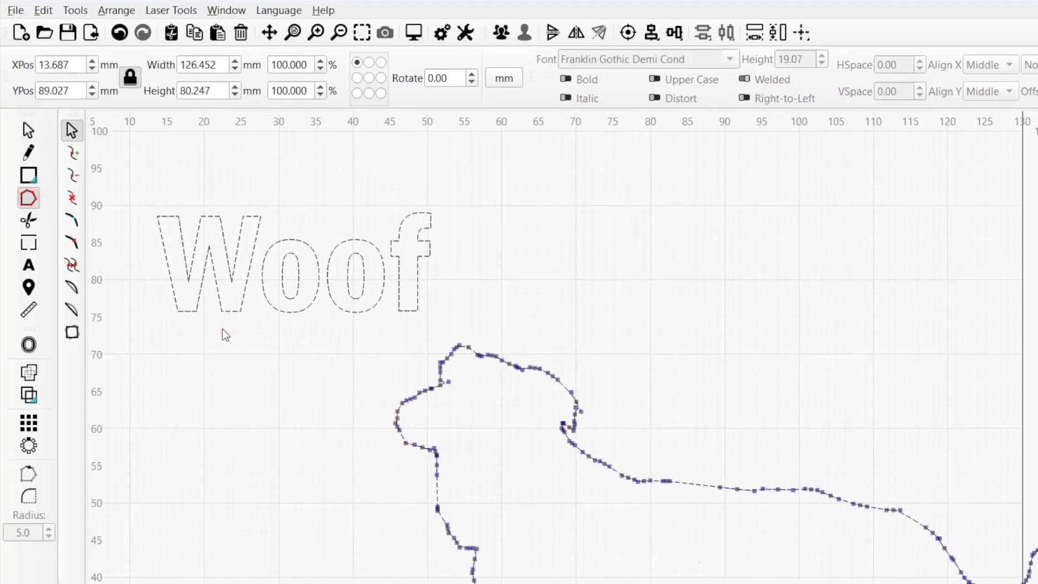
left_click(402, 453)
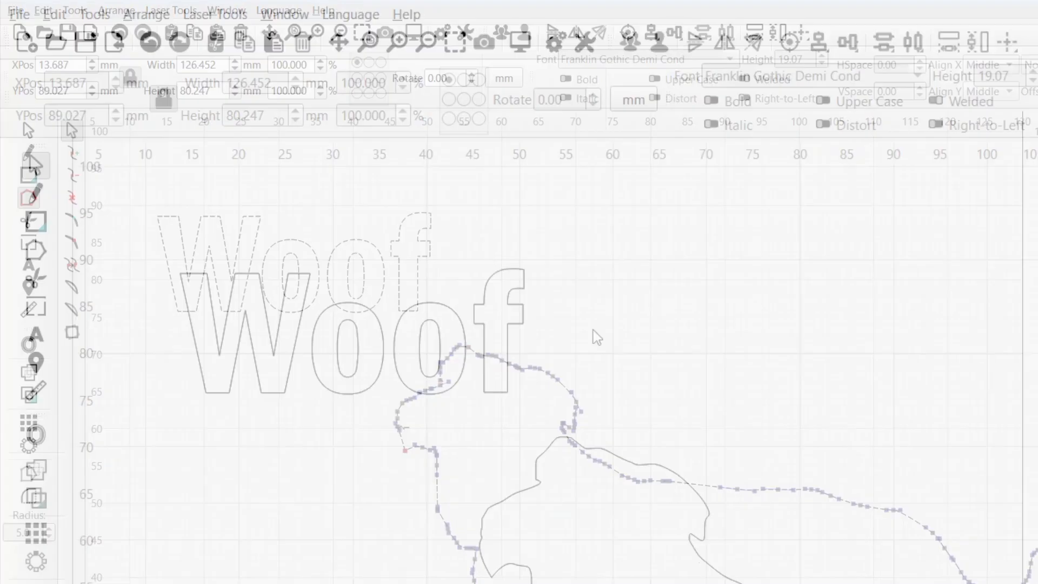
left_click_drag(464, 278, 409, 237)
left_click_drag(513, 300, 506, 295)
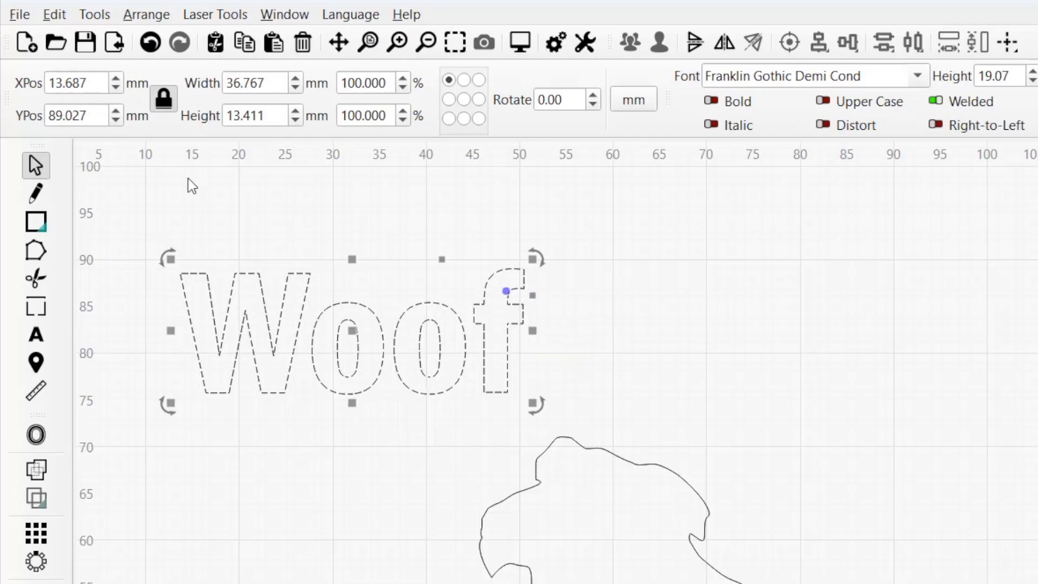
left_click(57, 18)
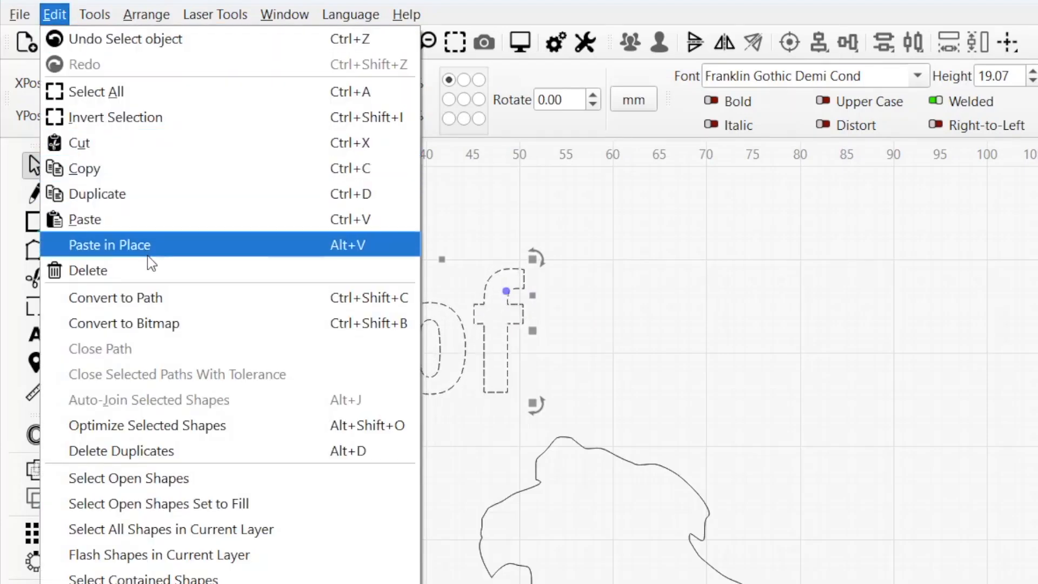
left_click(174, 301)
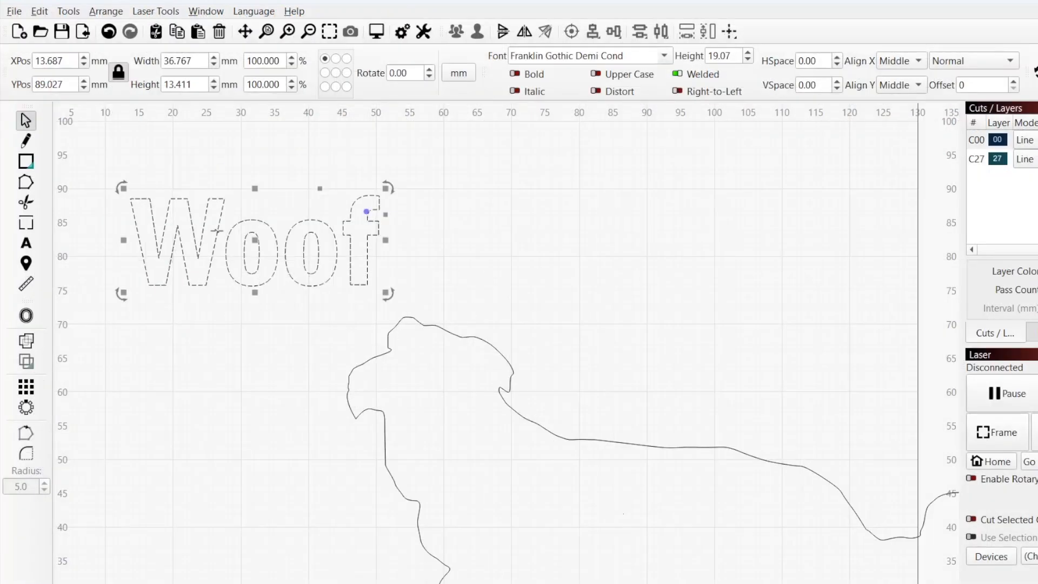
Convert the Woof text to outlines and curve the W's top-left edge upward.
right_click(216, 231)
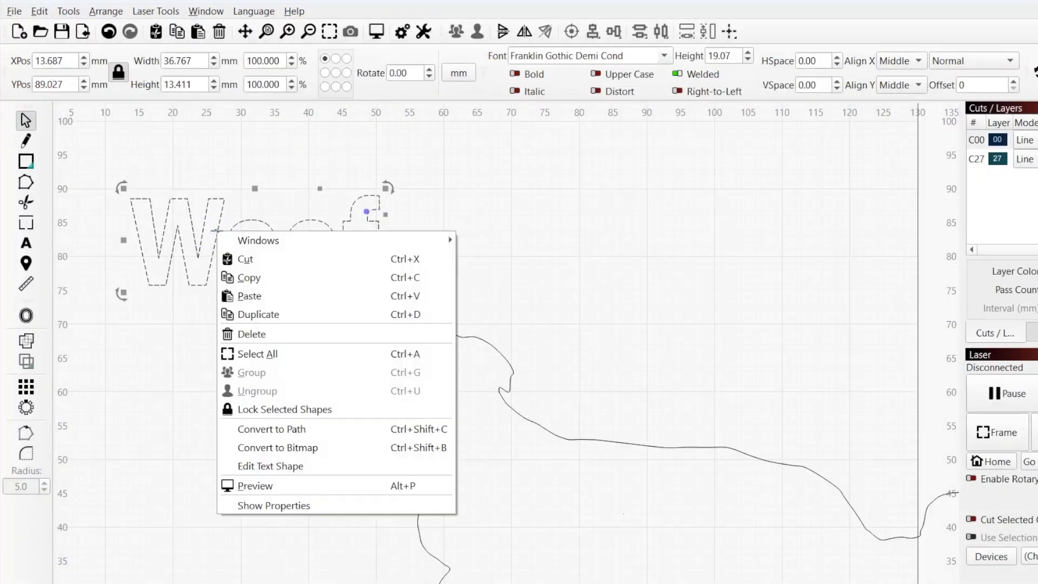
left_click(224, 430)
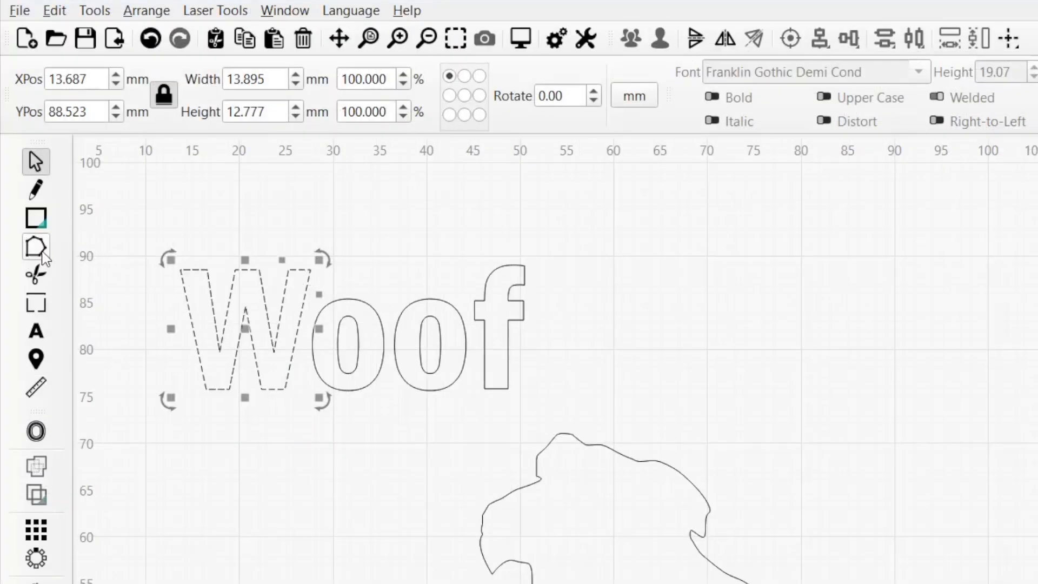
left_click(26, 182)
left_click_drag(209, 269, 268, 253)
left_click(265, 267)
key("Escape")
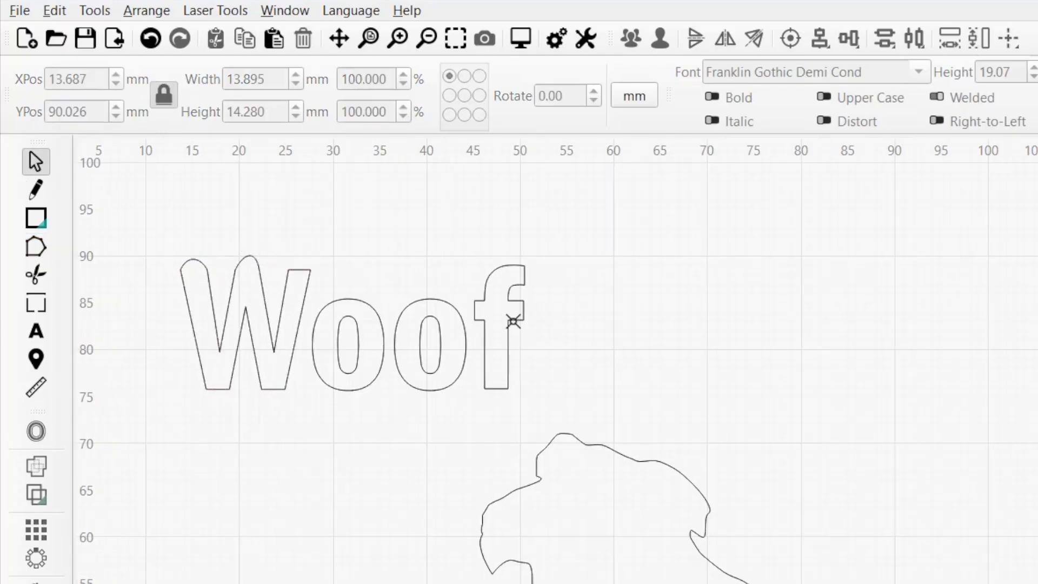
Nudge the letter f, and shift the second o's inner counter slightly right and down.
left_click(514, 319)
left_click_drag(495, 324, 517, 331)
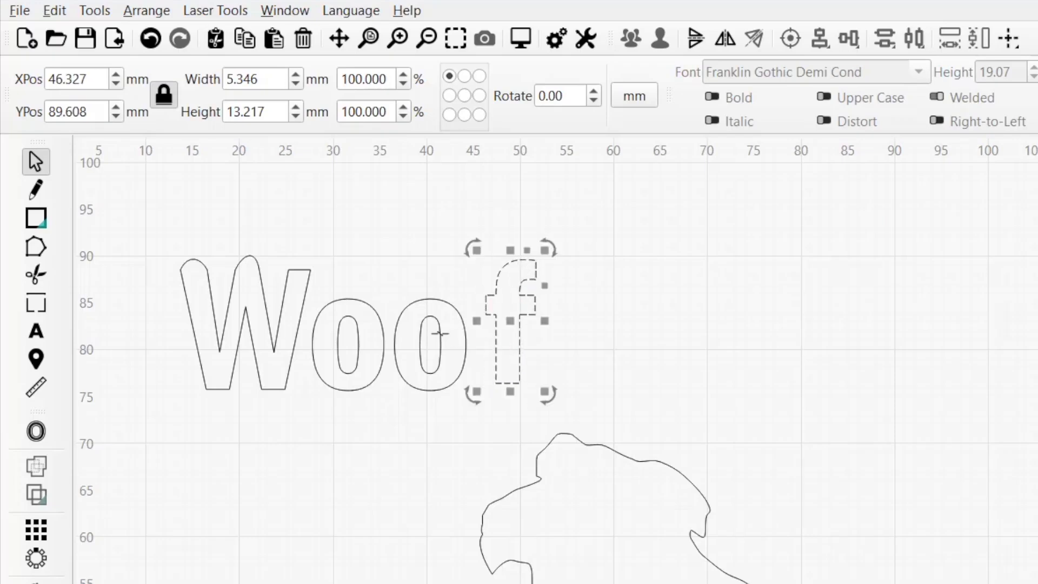
left_click(438, 333)
left_click(429, 344)
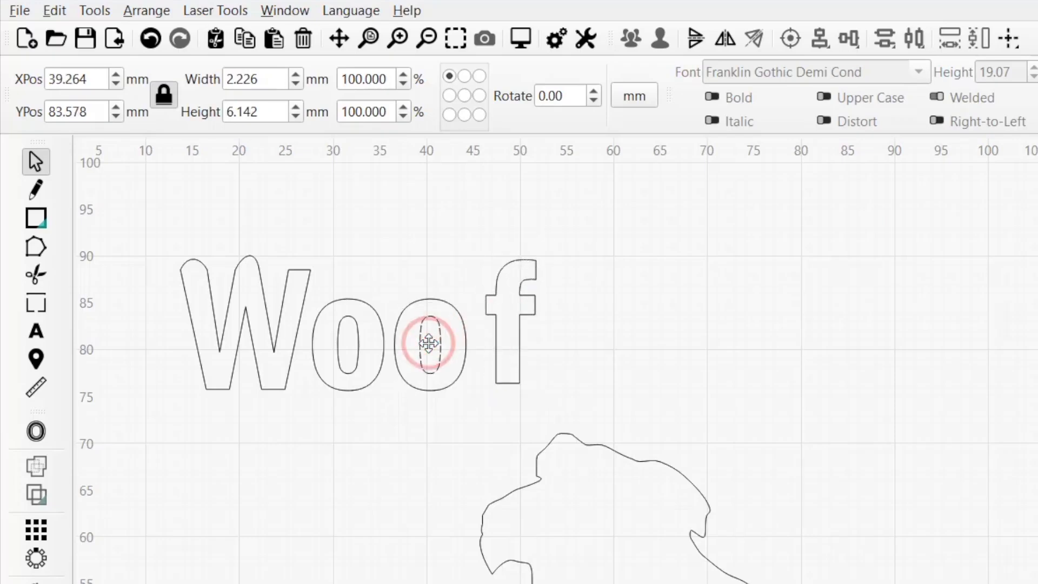
left_click_drag(429, 343, 439, 349)
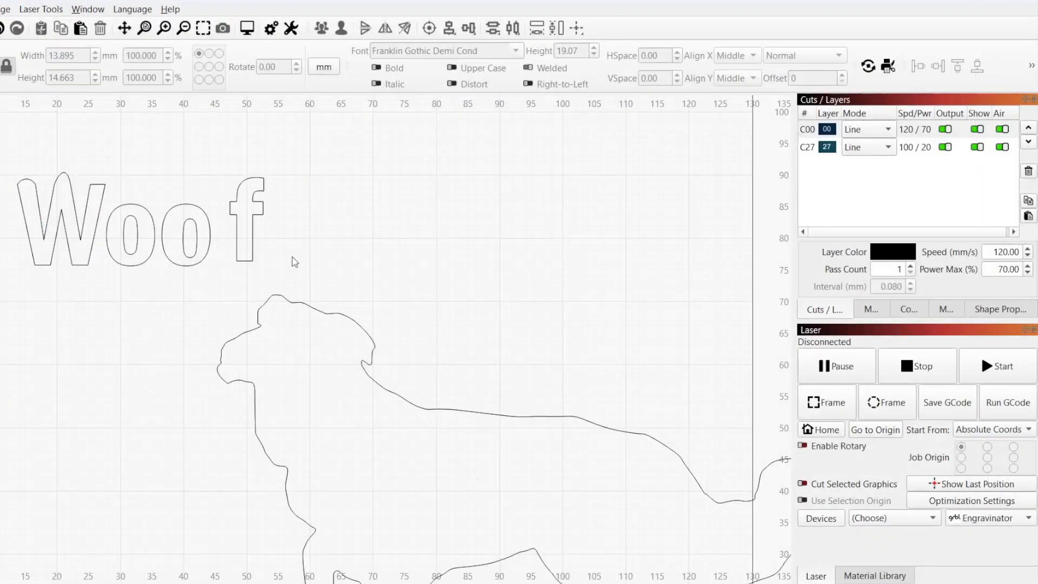
Select all the Woof letter outlines together and show their shape properties.
left_click_drag(292, 255, 30, 172)
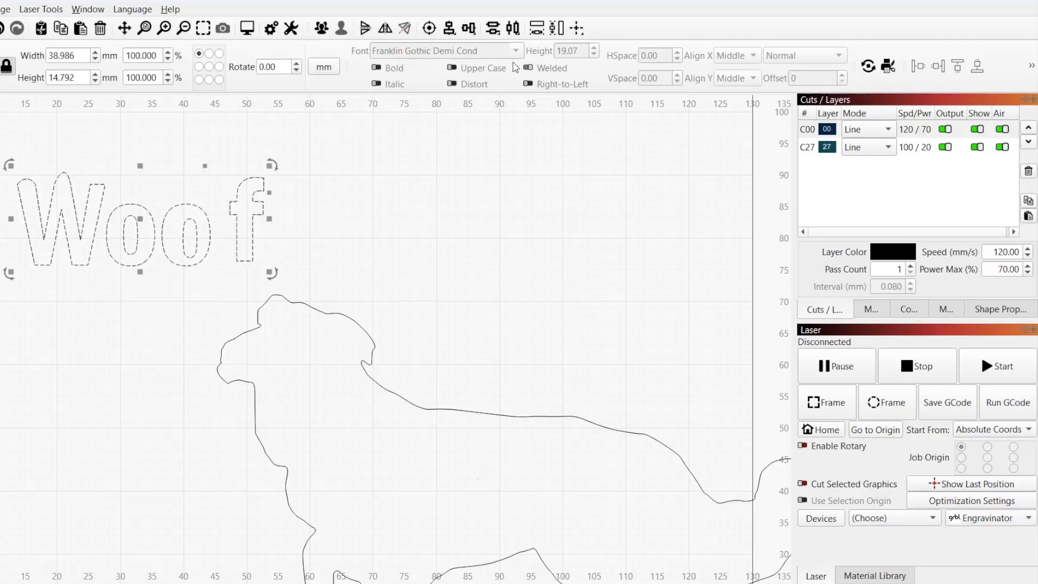
left_click(784, 58)
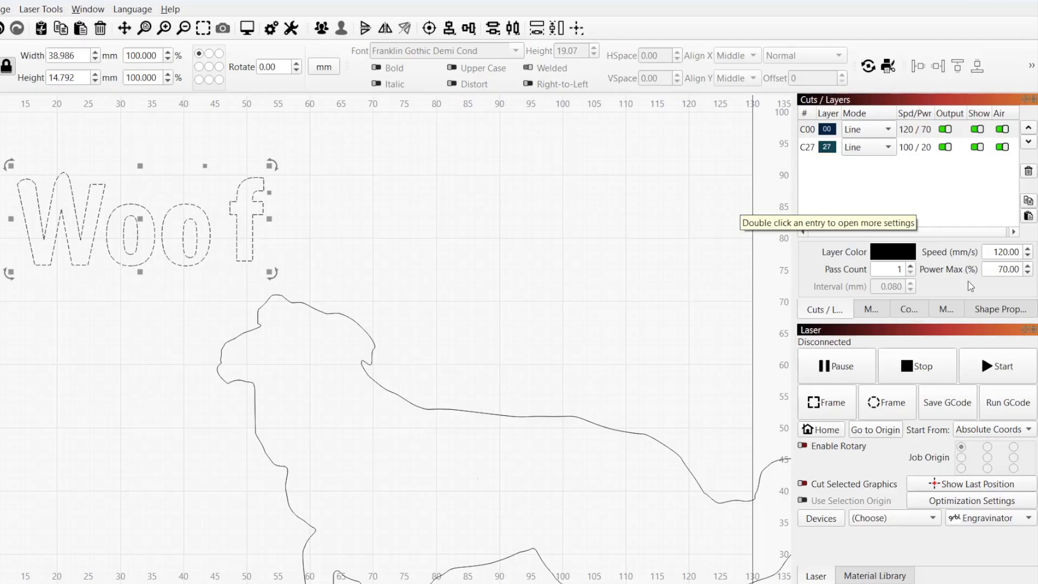
left_click(981, 310)
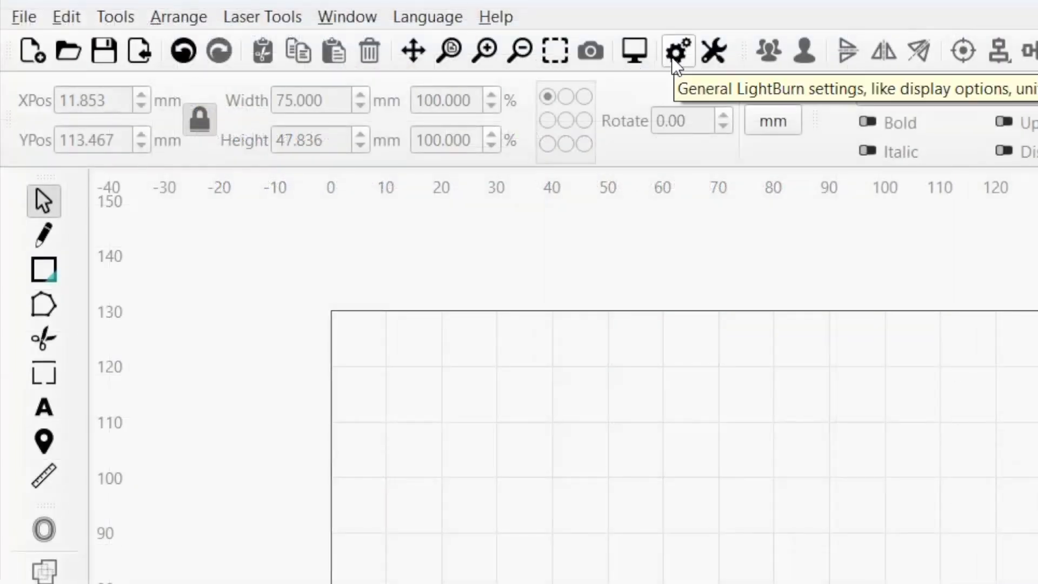
Make Barlow Condensed Light at height 20.00 the default font, with right-to-left and double-click text editing enabled.
left_click(675, 54)
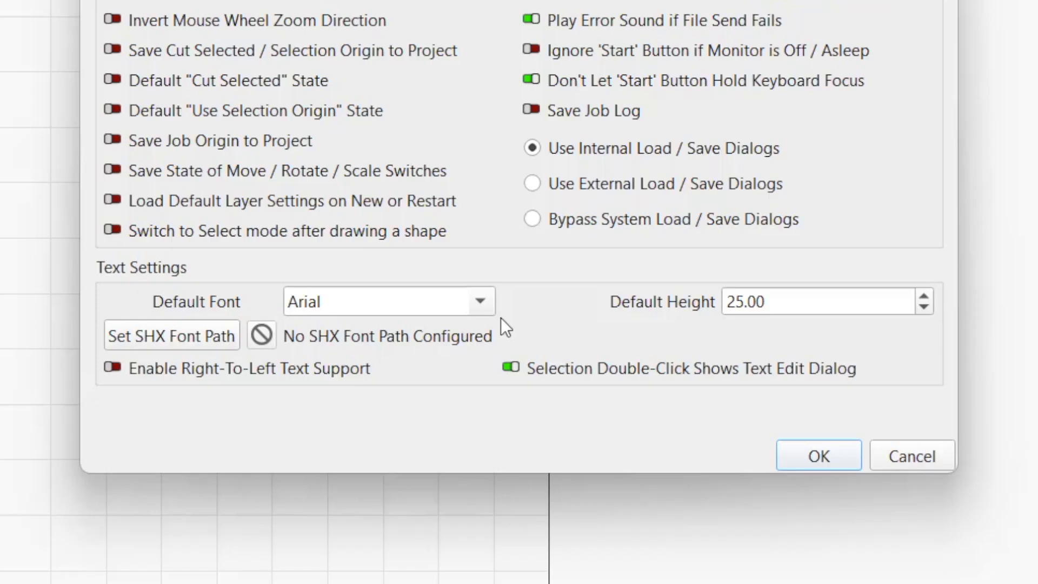
left_click(475, 301)
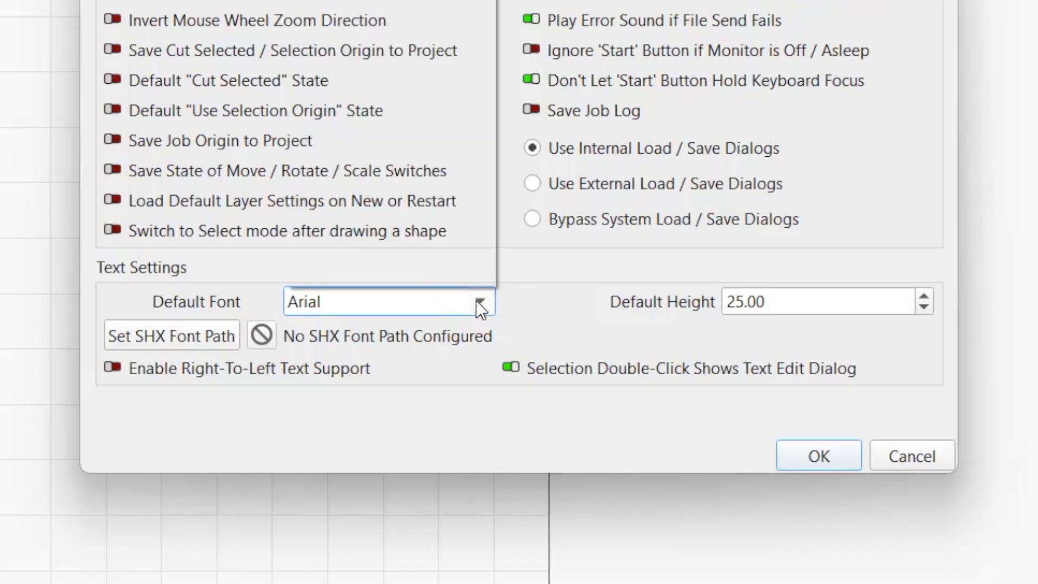
left_click(378, 204)
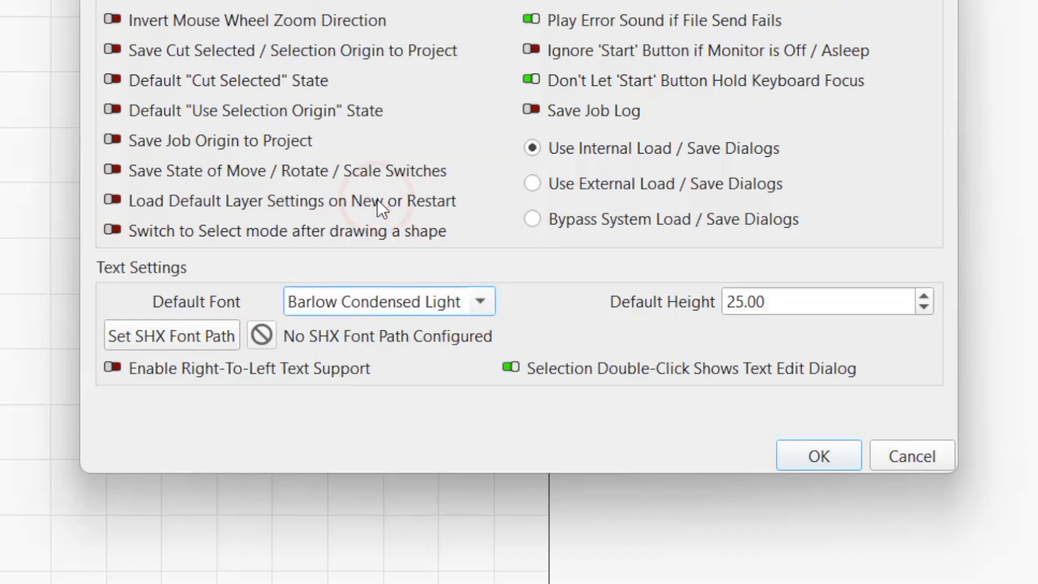
left_click(923, 307)
left_click(923, 307)
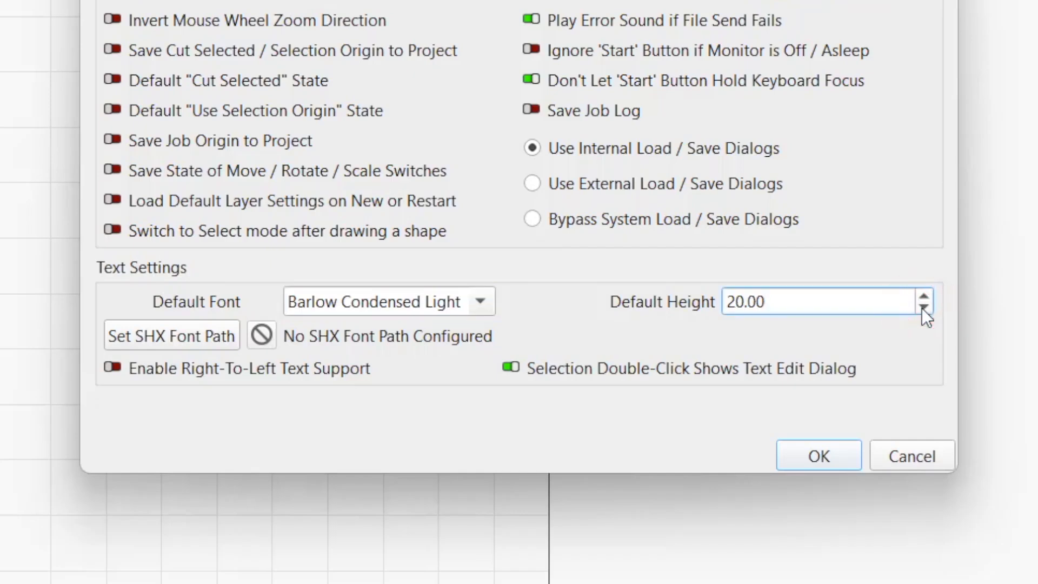
left_click(923, 307)
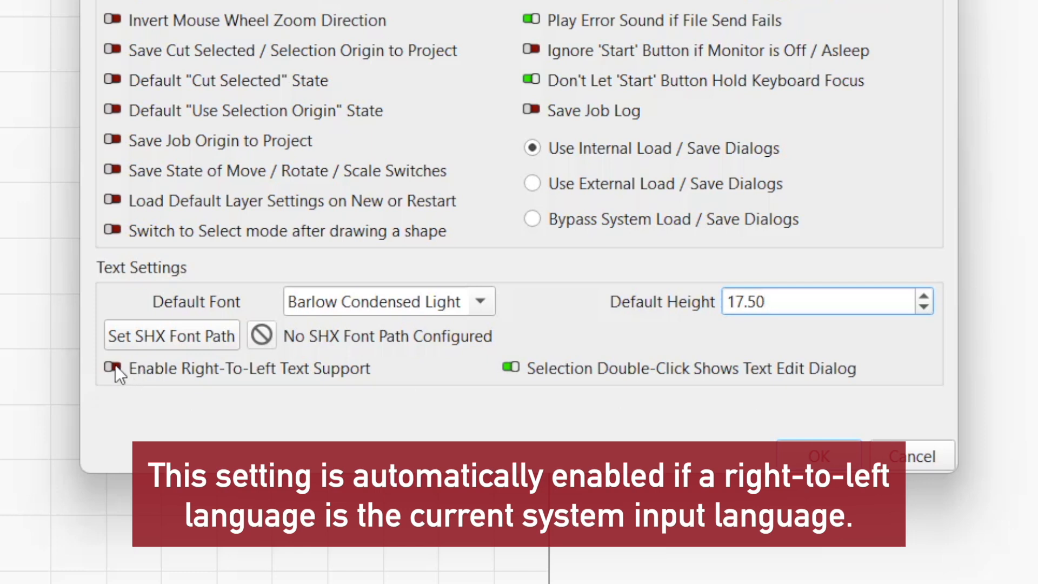
left_click(113, 367)
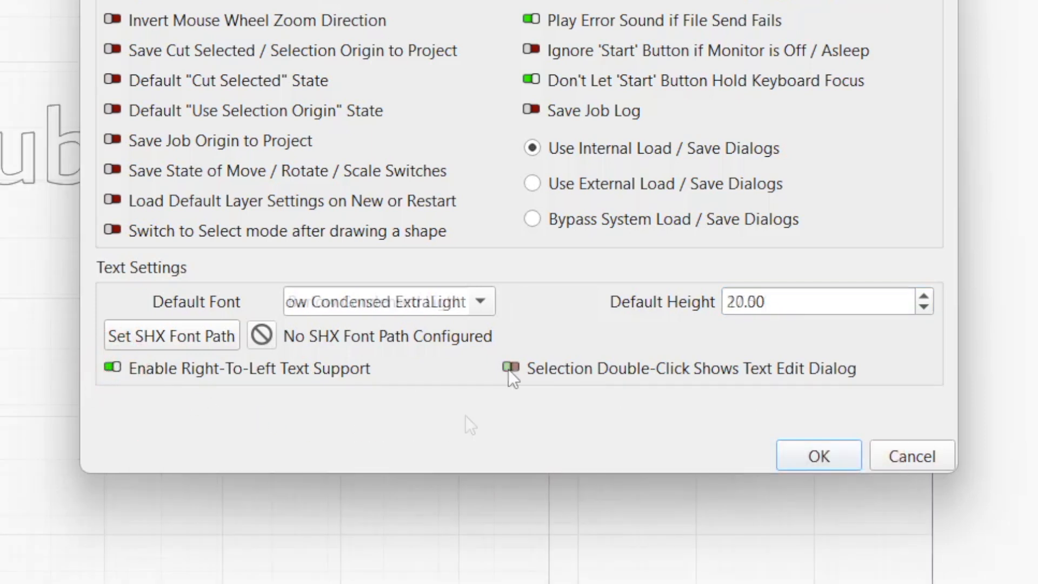
left_click(510, 368)
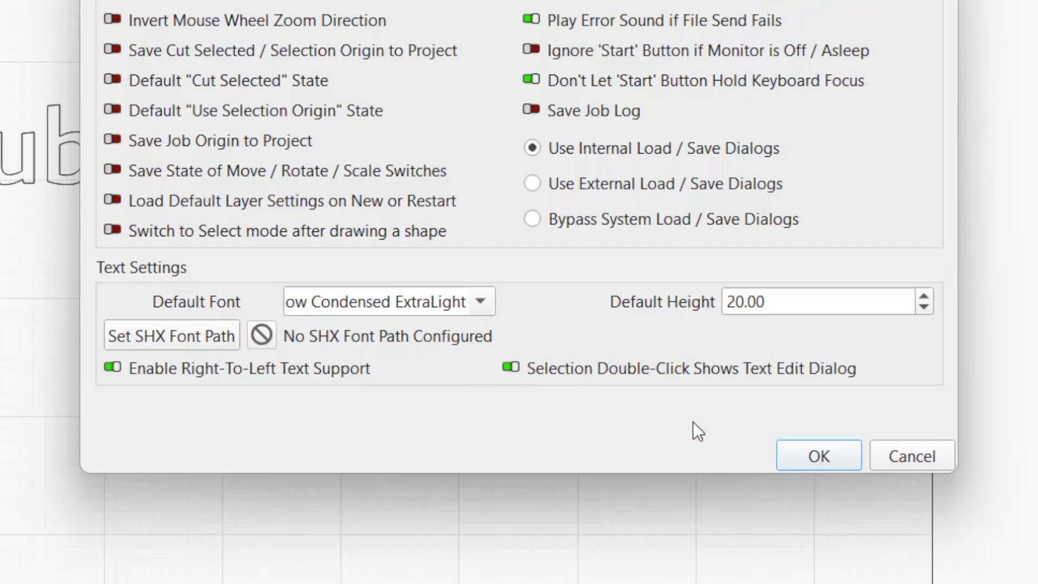
left_click(785, 455)
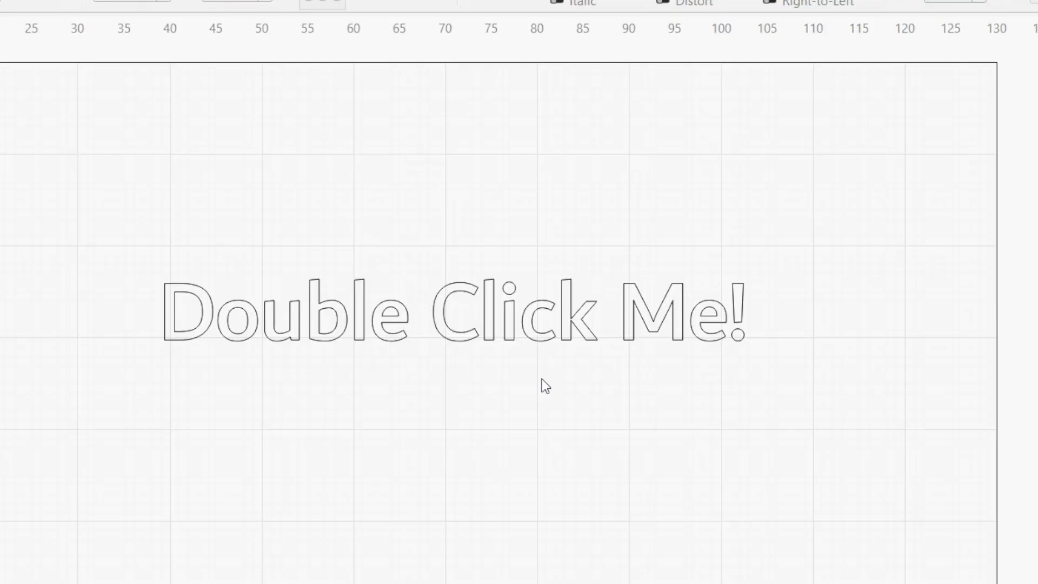
Double-click 'Double Click Me!' to open its text editor, then zoom in and select 'I am a single line font'.
double_click(498, 310)
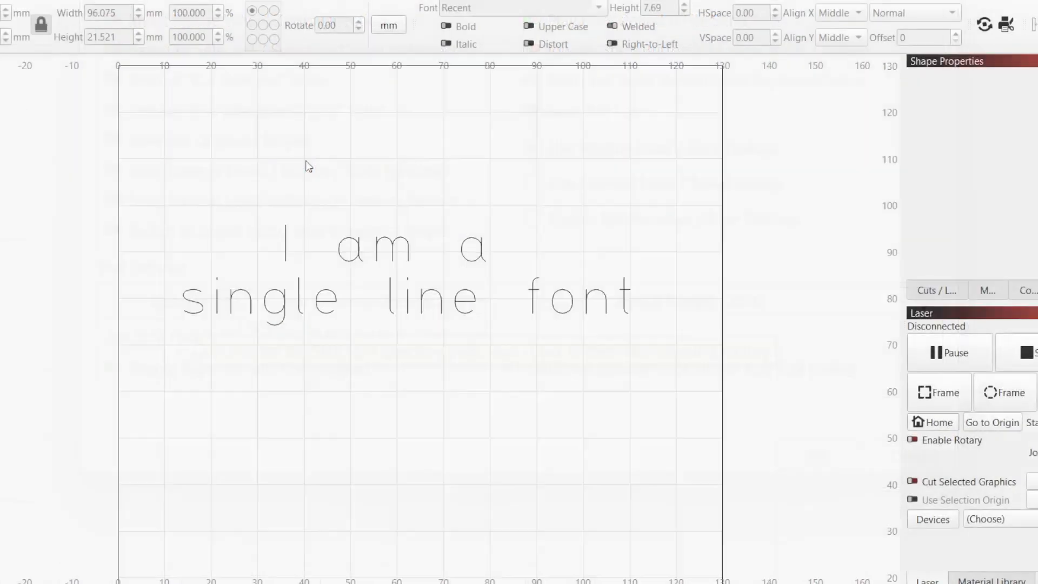
scroll(305, 165, "up", 2)
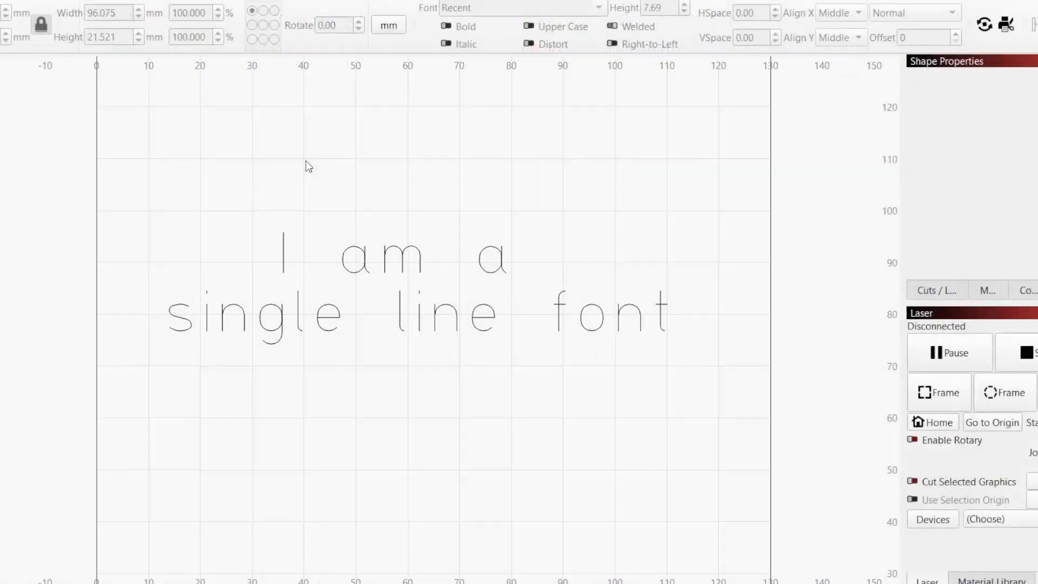
scroll(413, 382, "up", 1)
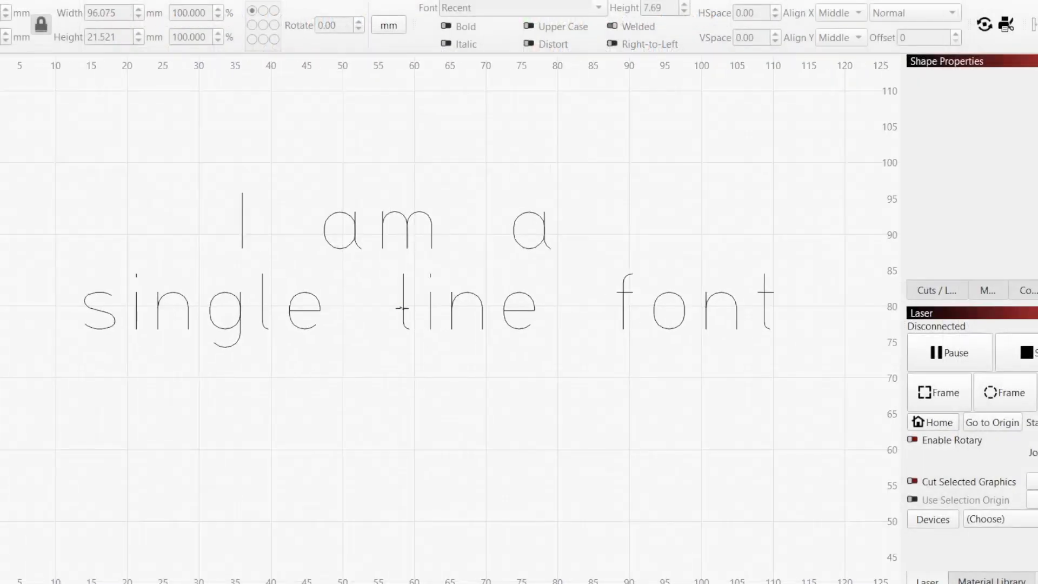
left_click(401, 306)
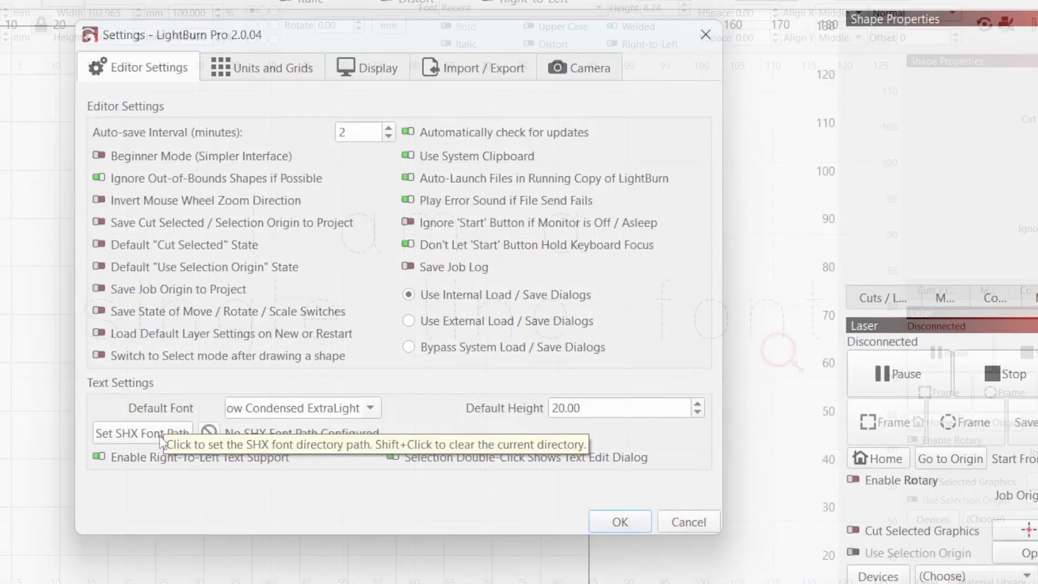
Set Documents > SHX Fonts as the SHX font folder.
left_click(160, 436)
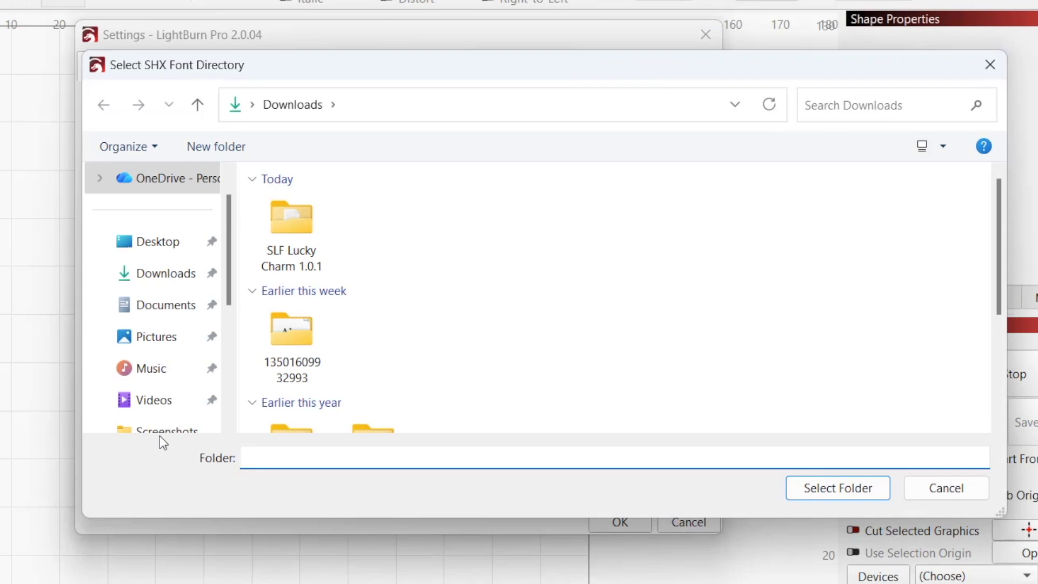
left_click(166, 320)
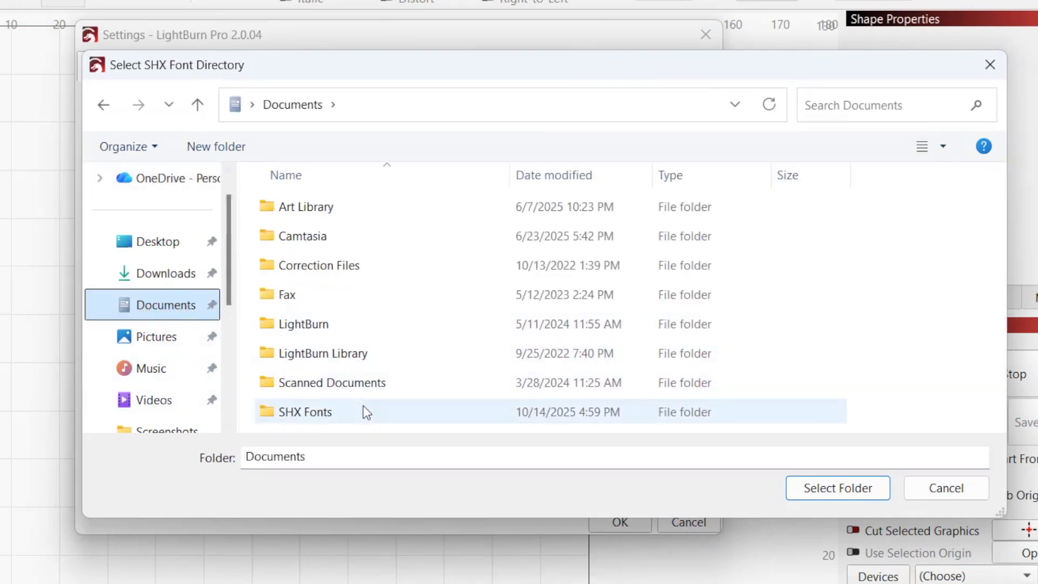
left_click(366, 412)
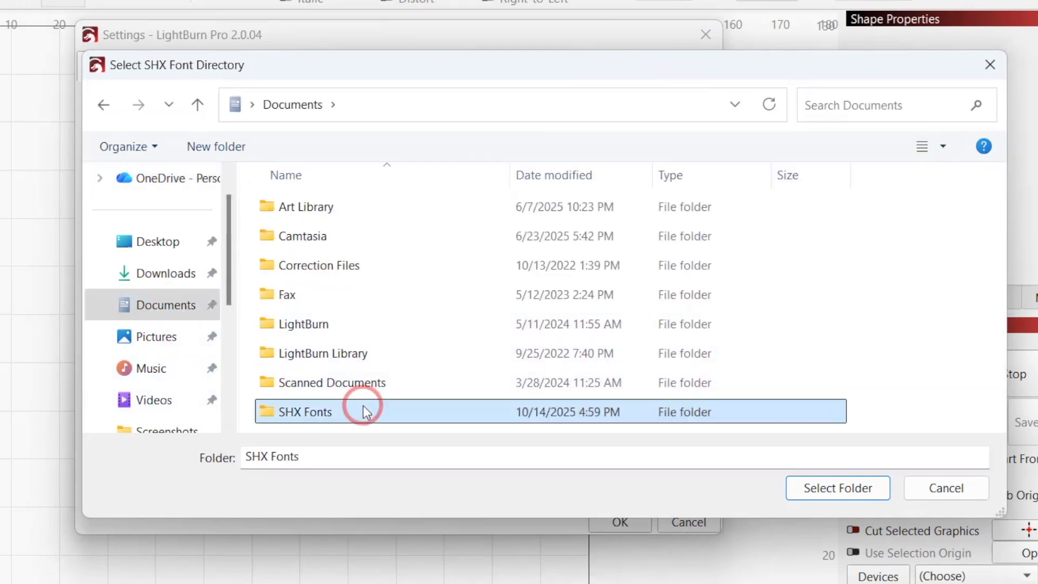
left_click(806, 490)
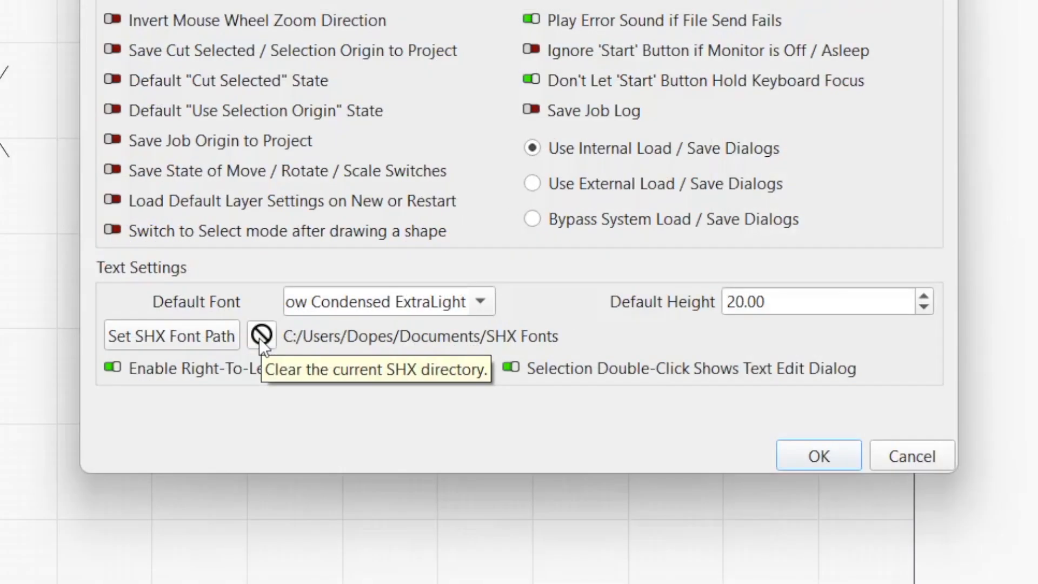
Clear the SHX font folder setting, confirm with Yes, and view the available fonts list.
left_click(259, 337)
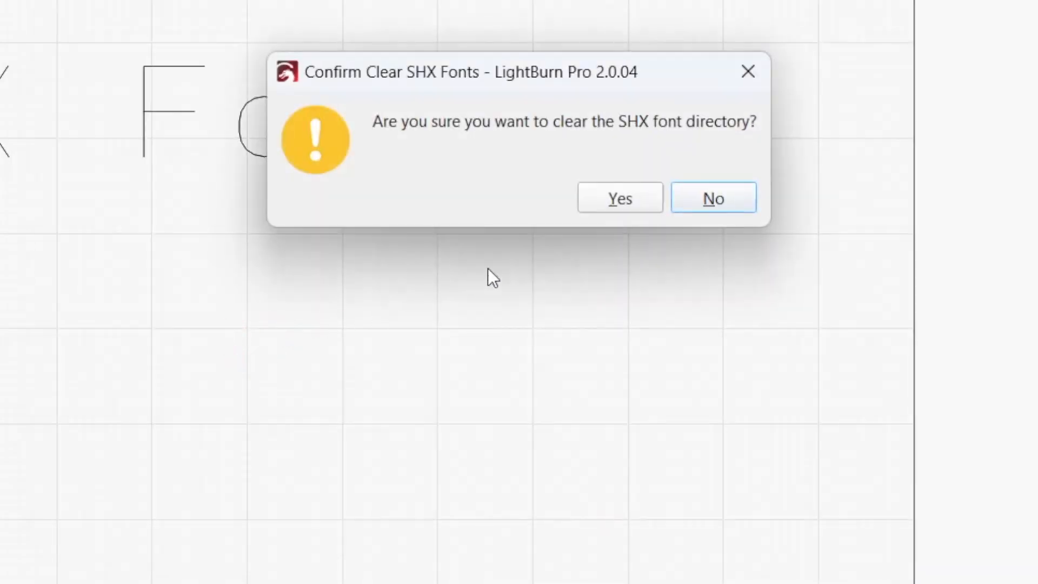
left_click(620, 198)
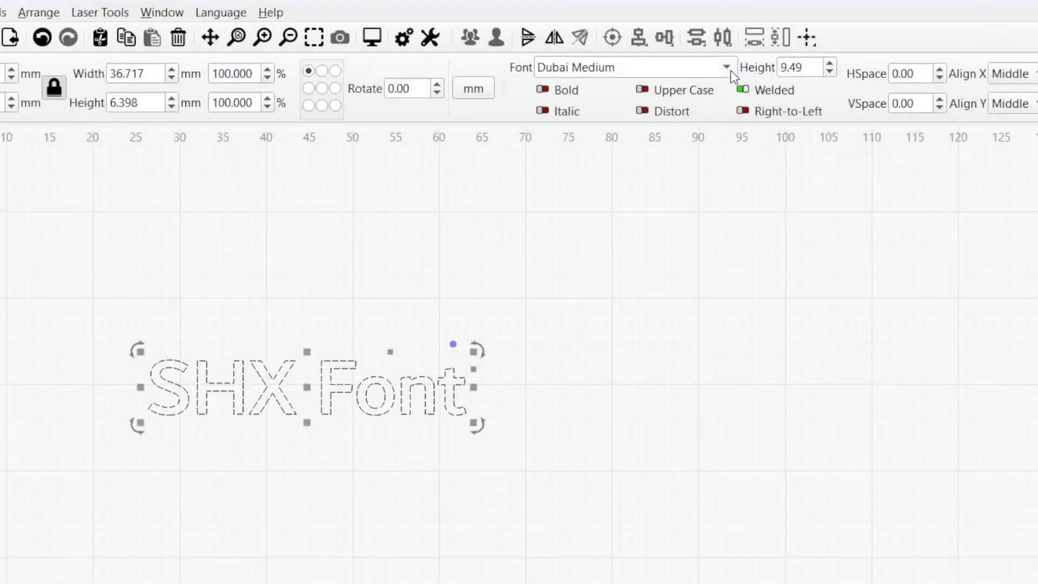
left_click(731, 70)
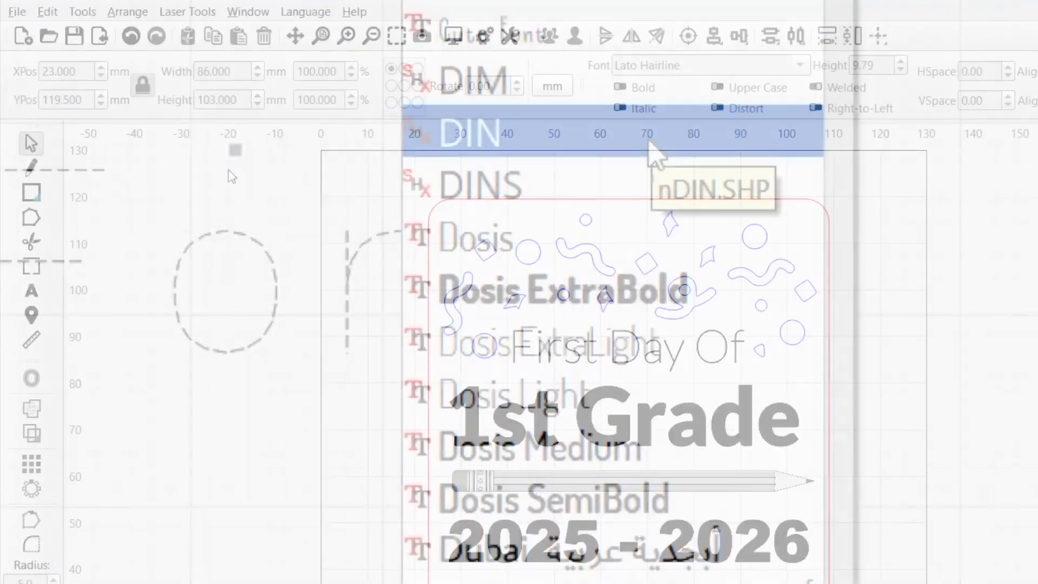
Save the grade sign project under the new name 'School Sign'.
left_click(16, 12)
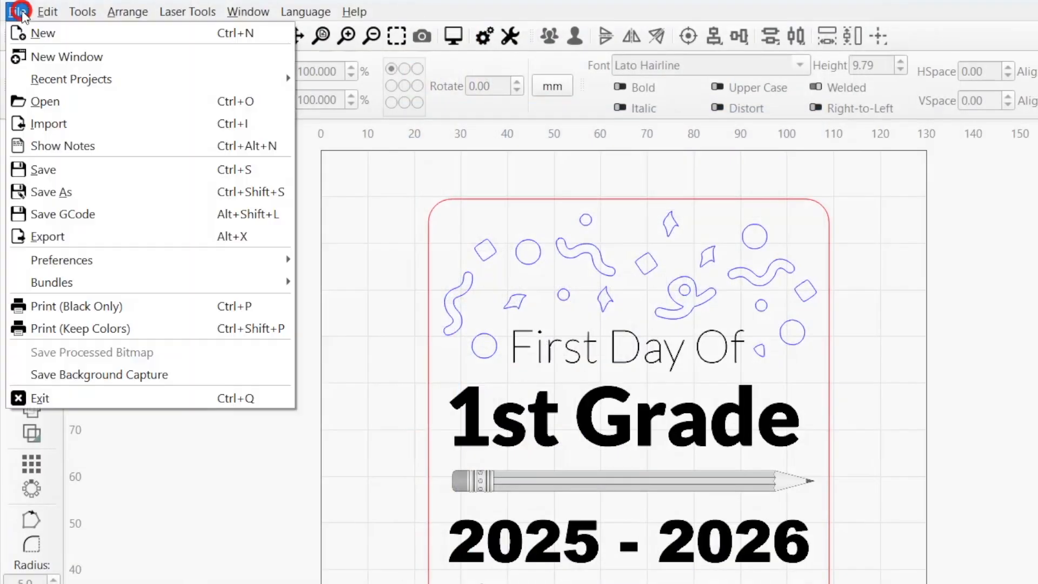
left_click(72, 192)
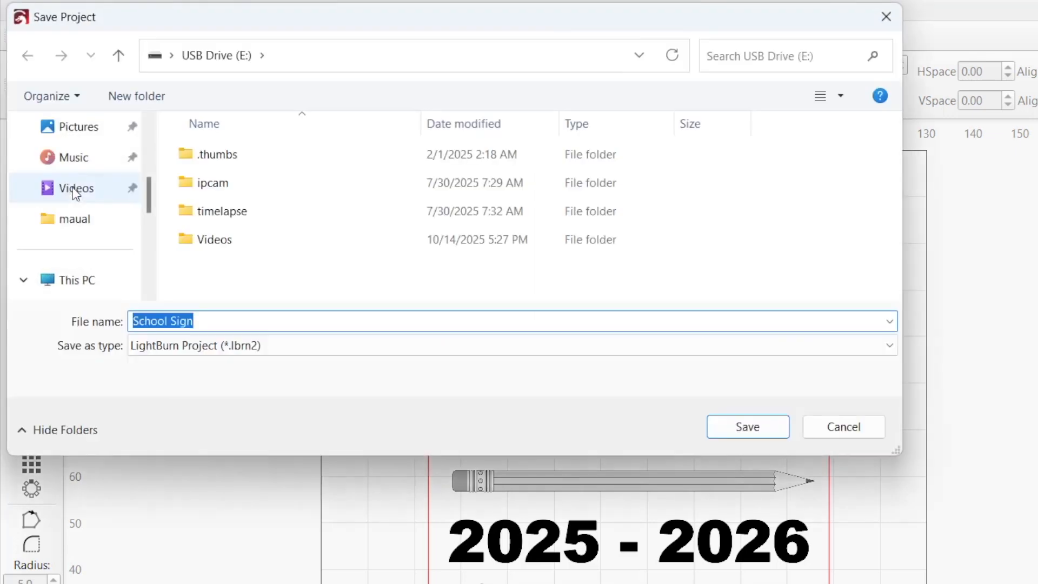
type("School S")
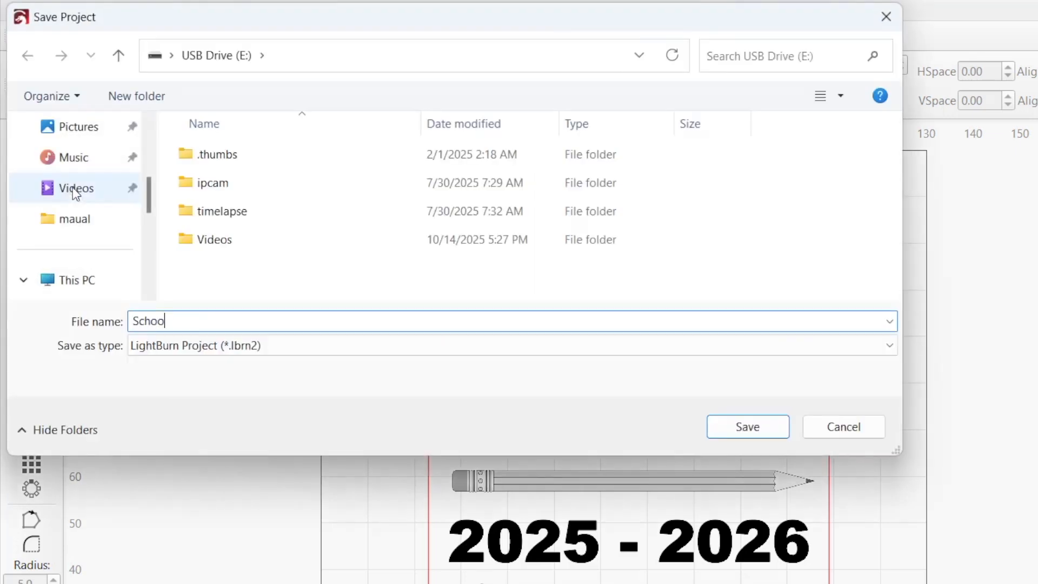
type("ign")
key("Return")
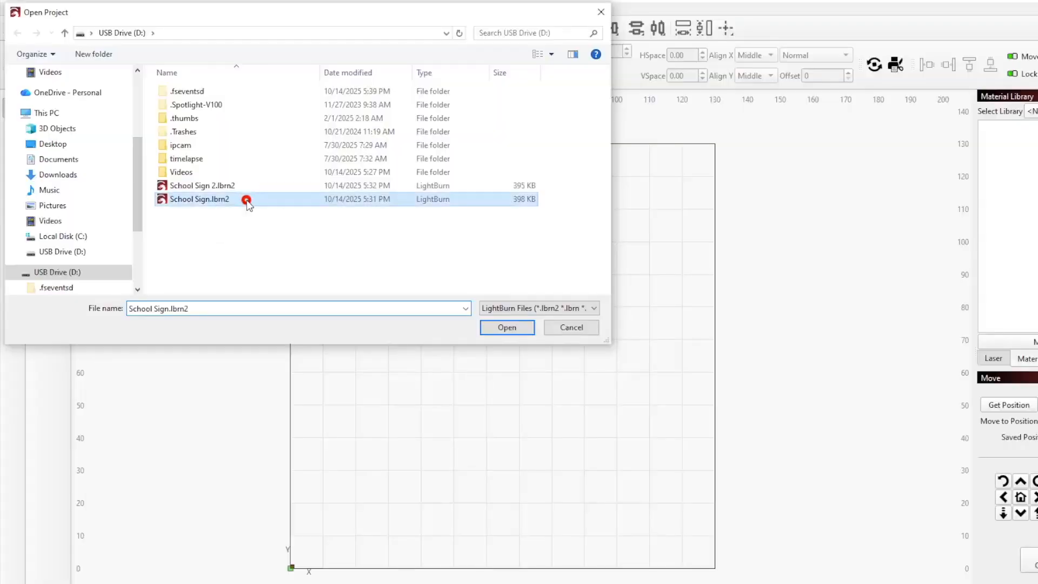
Open School Sign, change '1st' to '2nd' in the grade text, then open School Sign 2.lbrn2.
double_click(247, 200)
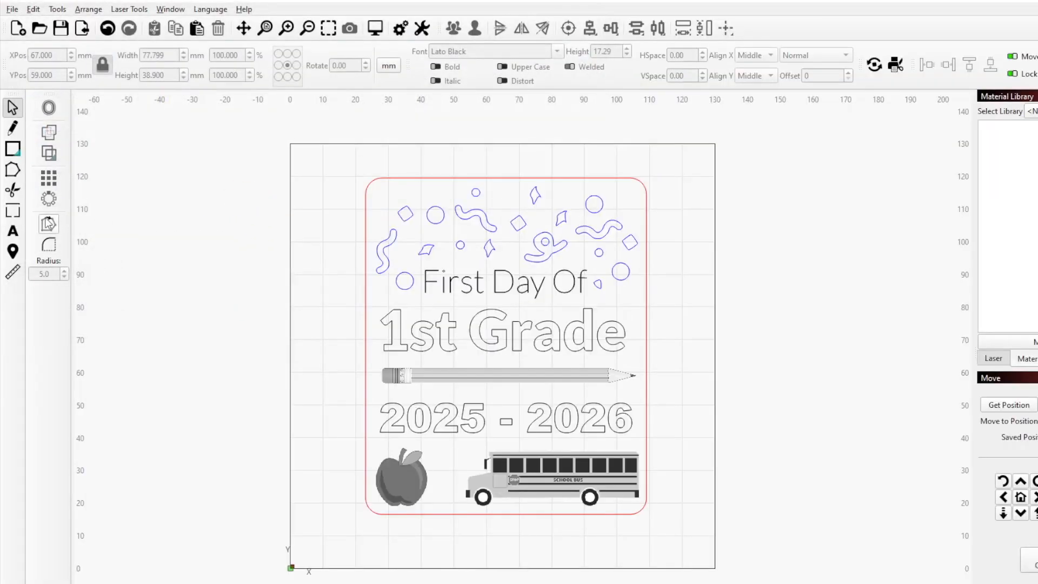
left_click(14, 232)
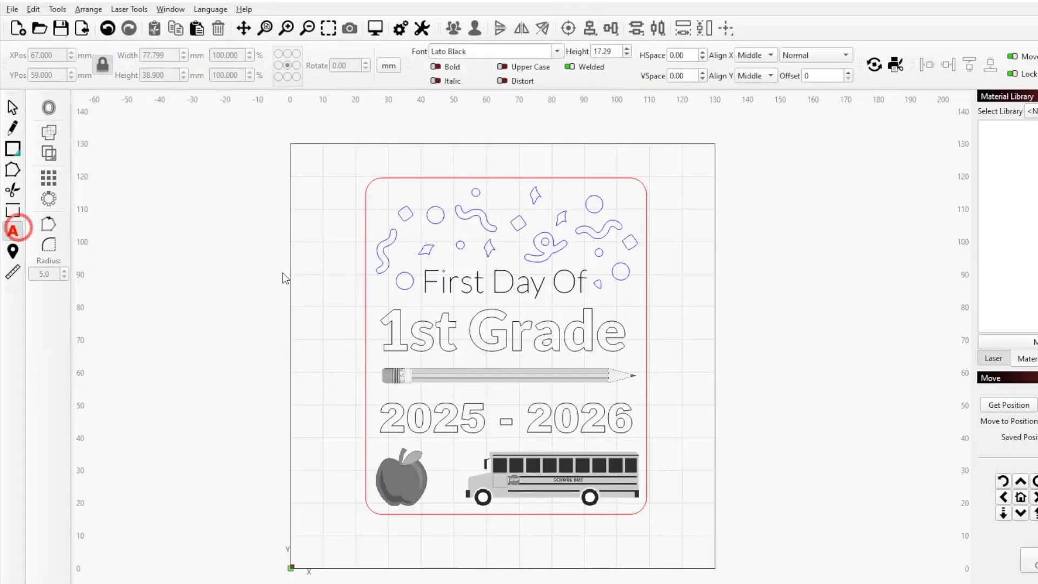
left_click(451, 338)
key("BackSpace")
key("BackSpace")
key("BackSpace")
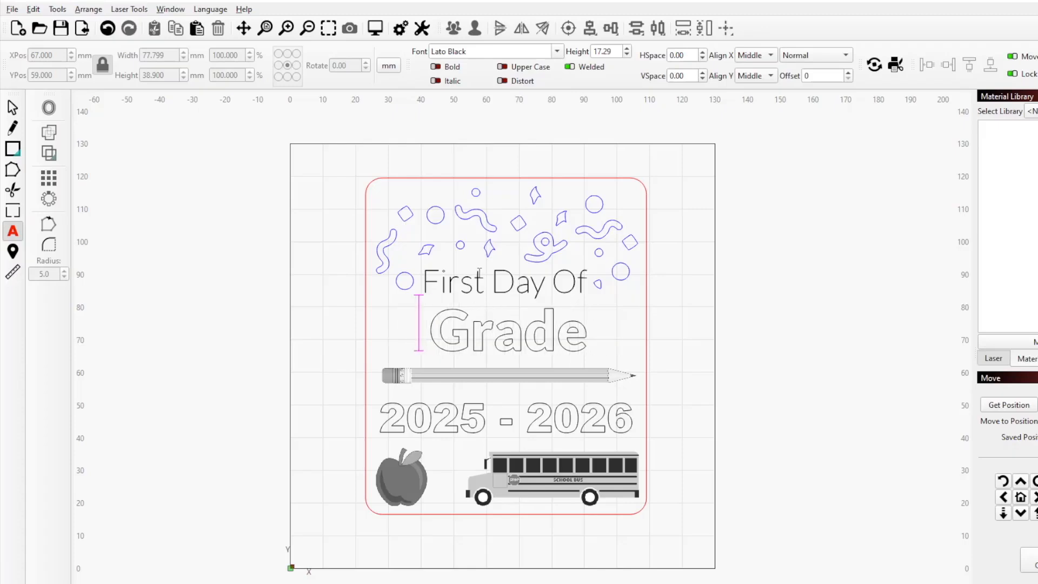
type("2nd")
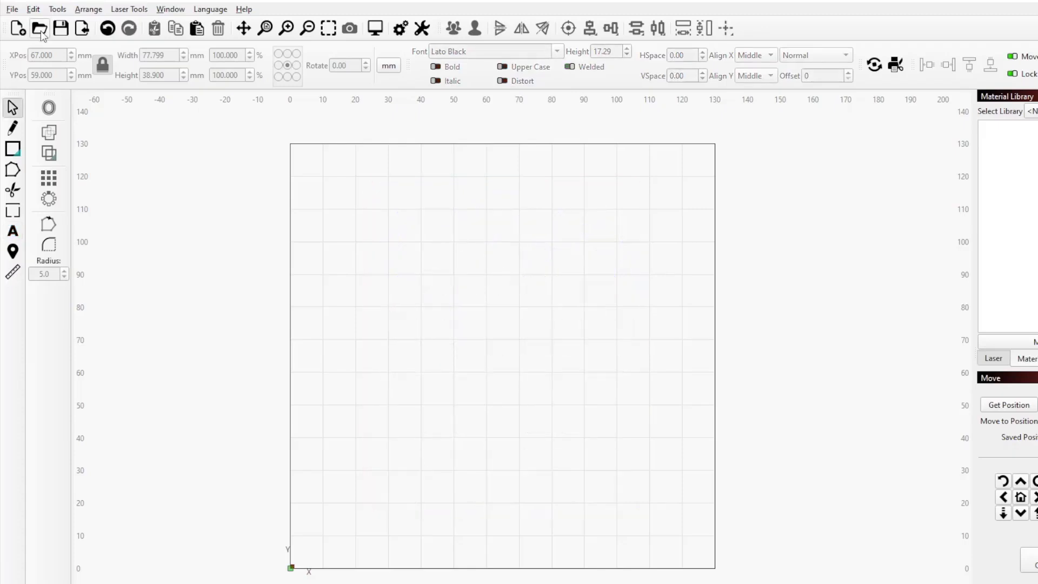
left_click(41, 32)
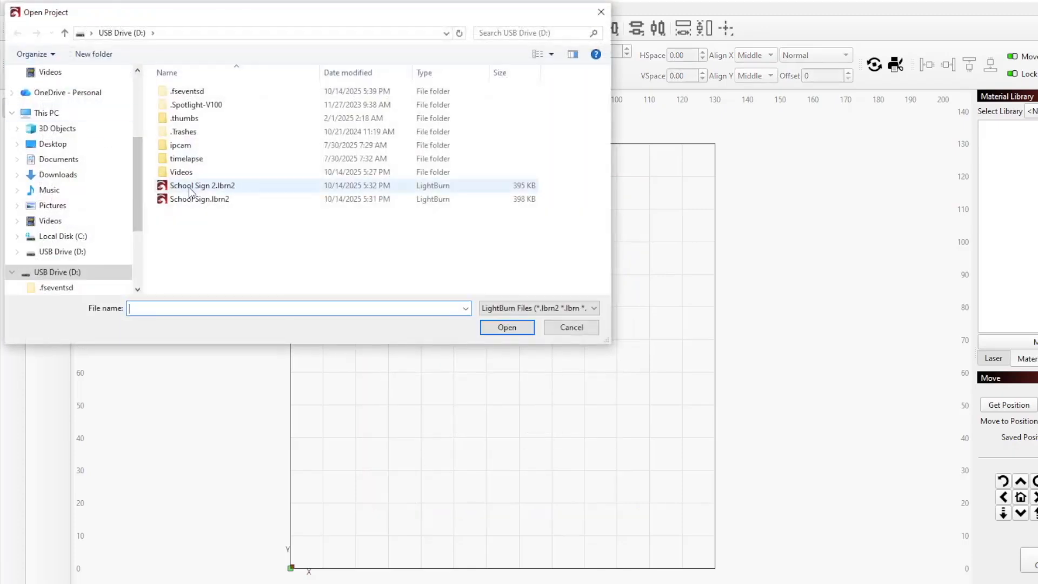
double_click(249, 187)
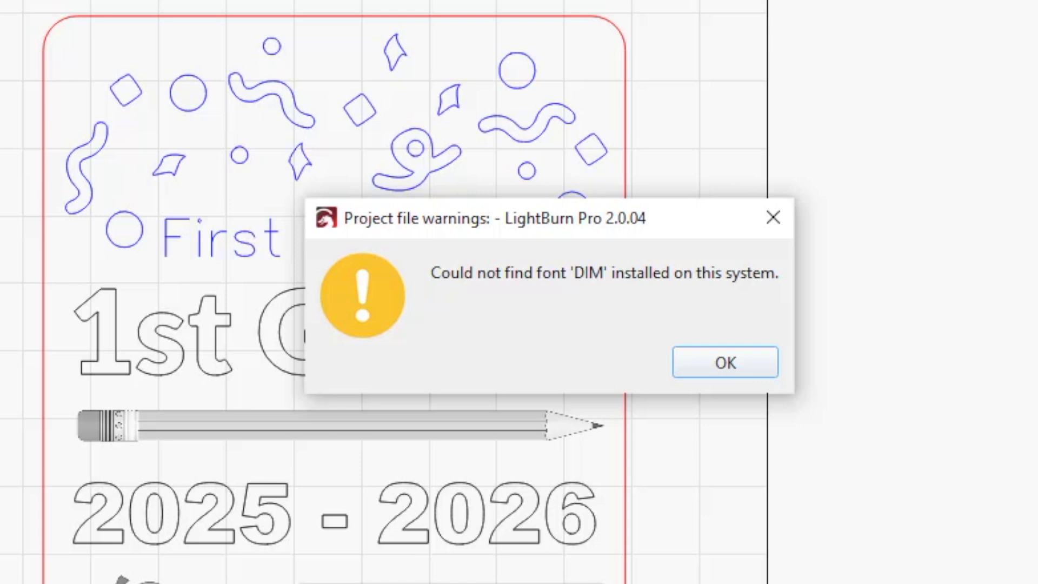
Dismiss the missing-font warning, then edit First Day Of, trimming it back to 'Firs' and typing 'Gra'.
left_click(16, 178)
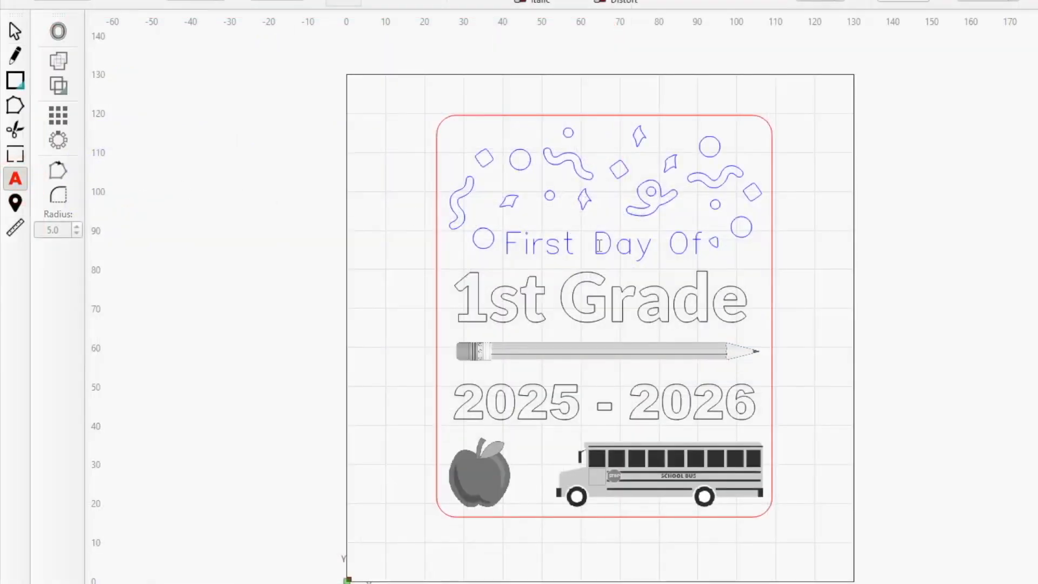
left_click(599, 245)
left_click(612, 246)
left_click(589, 242)
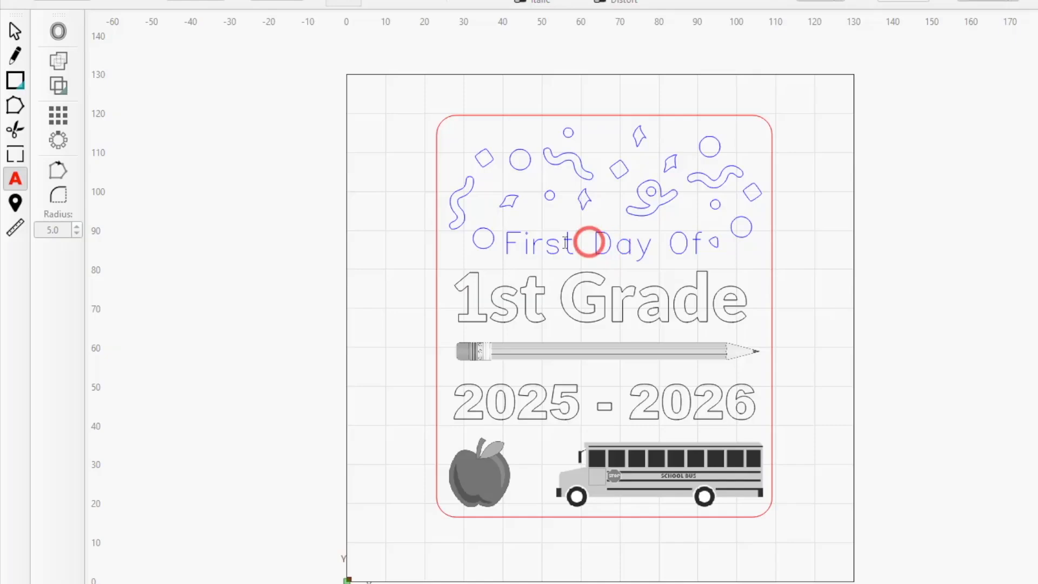
left_click(563, 242)
left_click(523, 244)
left_click(592, 243)
left_click(605, 245)
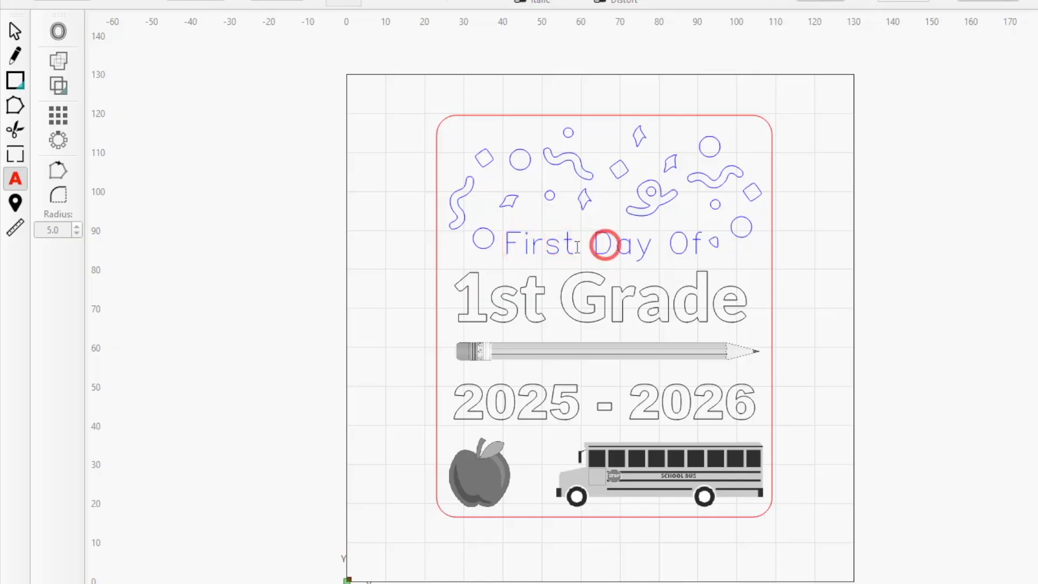
left_click(621, 245)
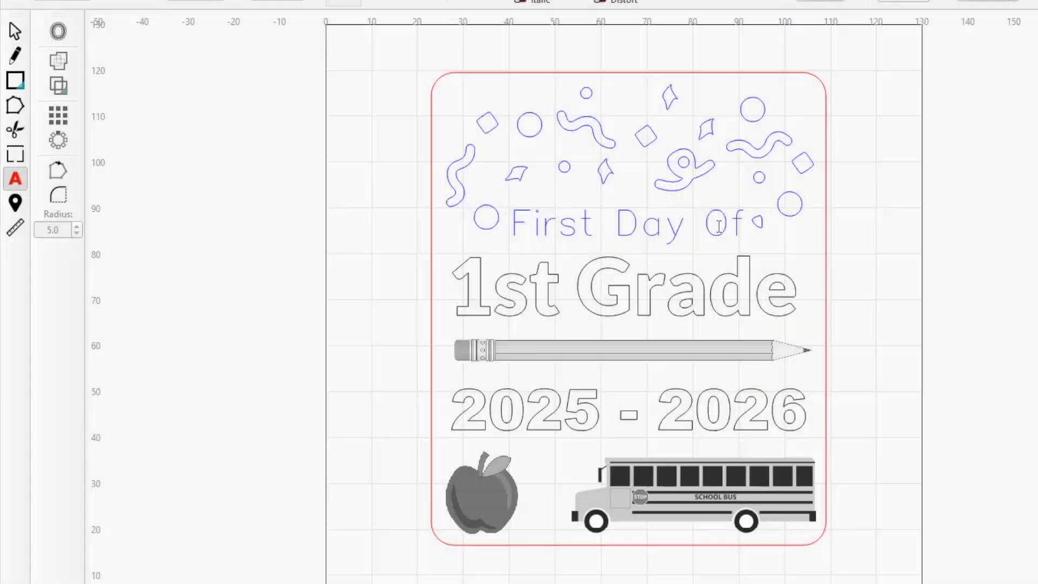
left_click(739, 227)
key("BackSpace")
key("BackSpace")
key("BackSpace")
key("BackSpace")
key("BackSpace")
key("BackSpace")
key("BackSpace")
key("BackSpace")
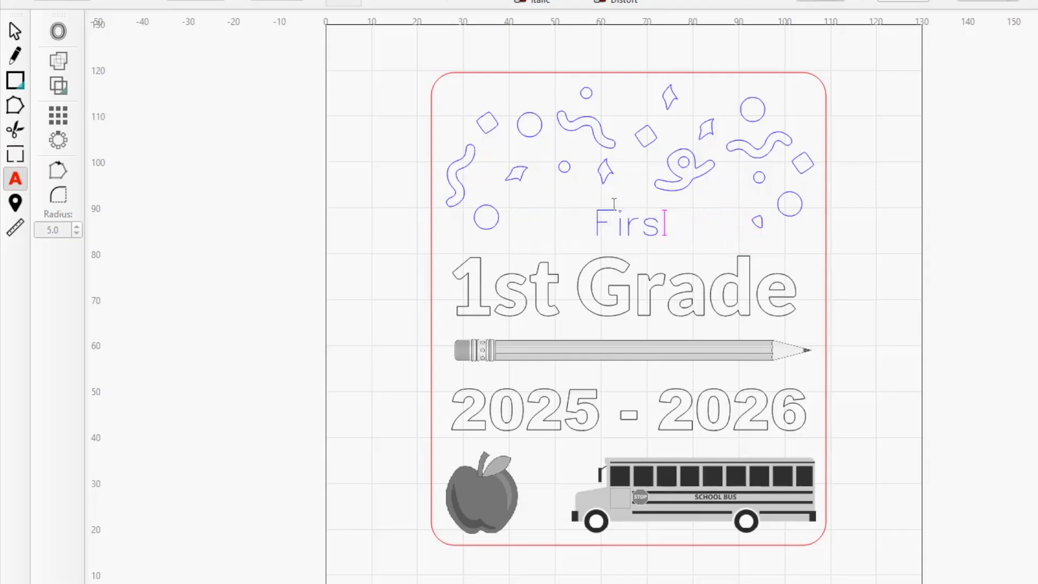
type("G")
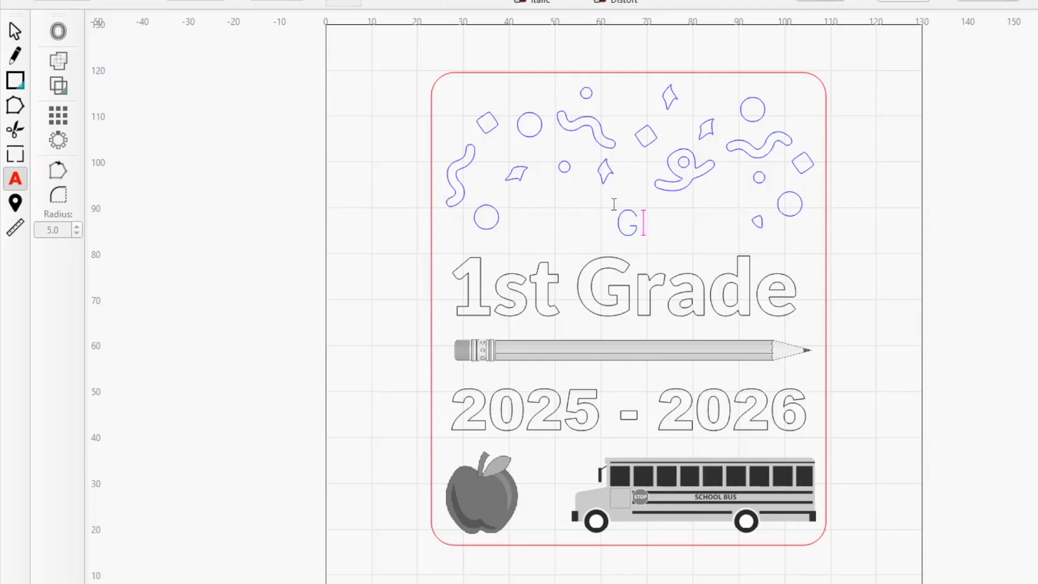
type("ra")
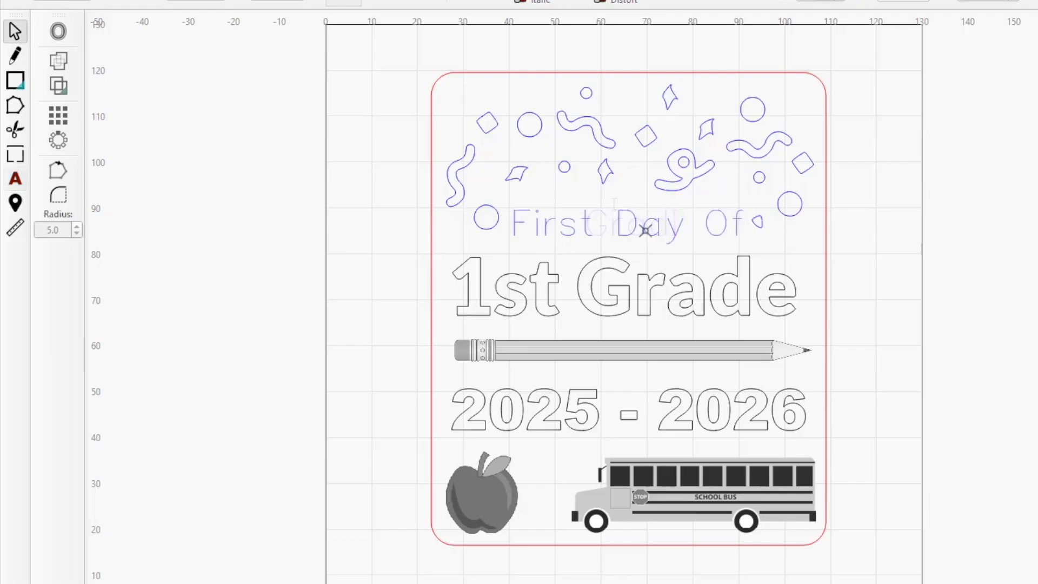
Convert the First Day Of shape back into editable text.
left_click(645, 230)
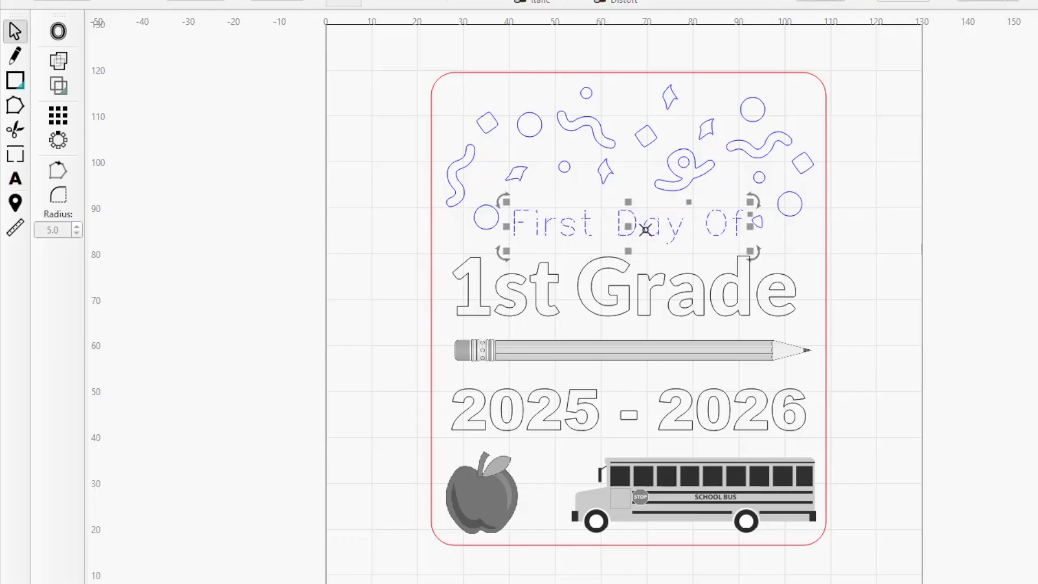
right_click(645, 230)
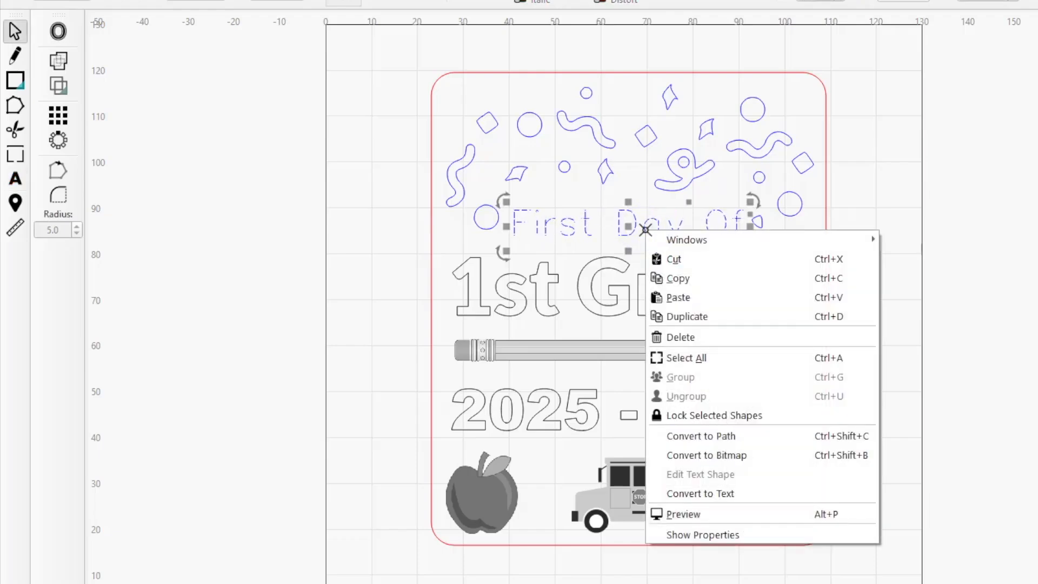
left_click(760, 492)
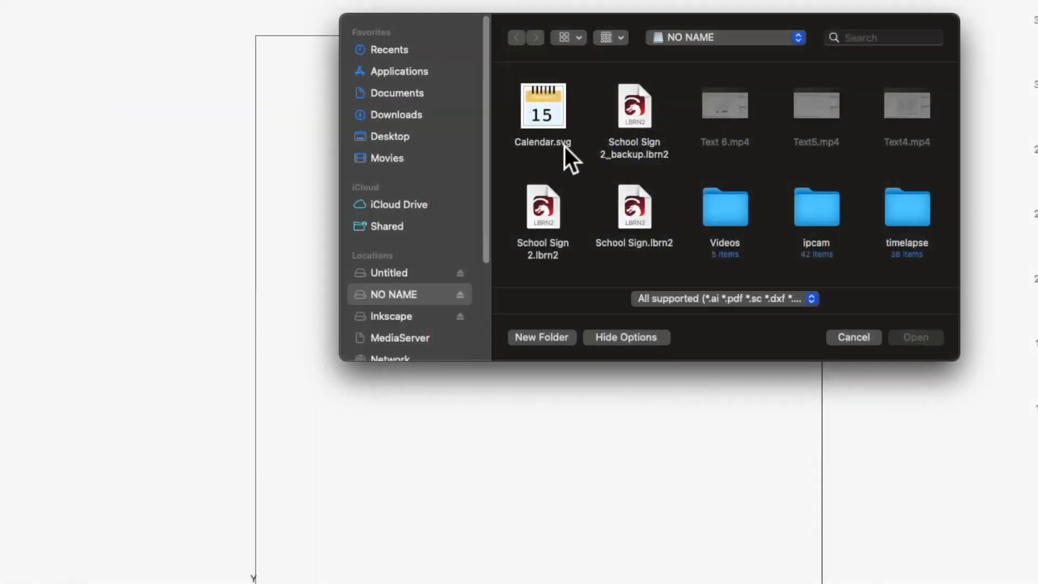
Import Calendar.svg and replace its date number 15 with 2.
double_click(561, 143)
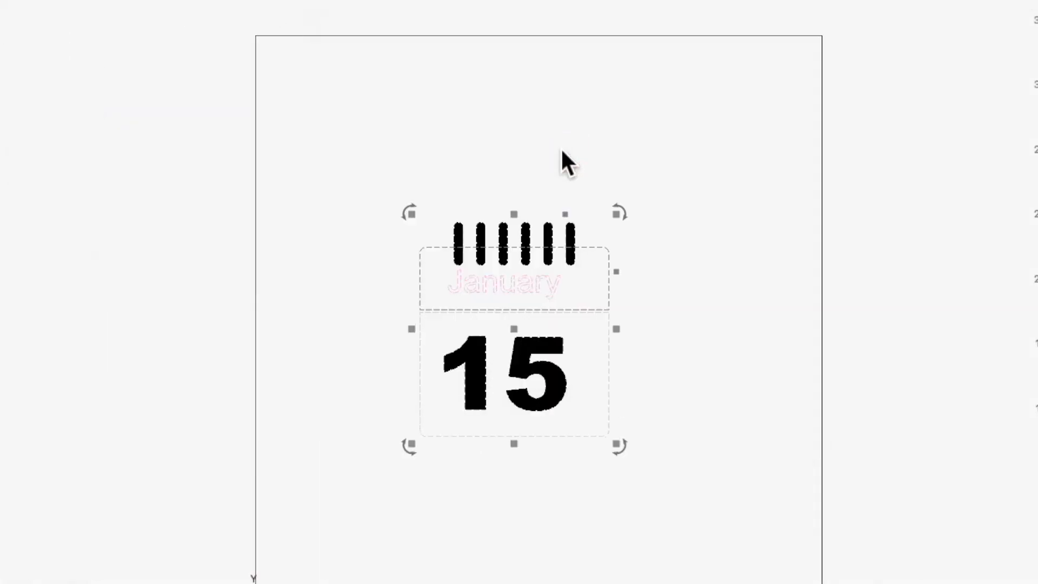
scroll(520, 333, "up", 5)
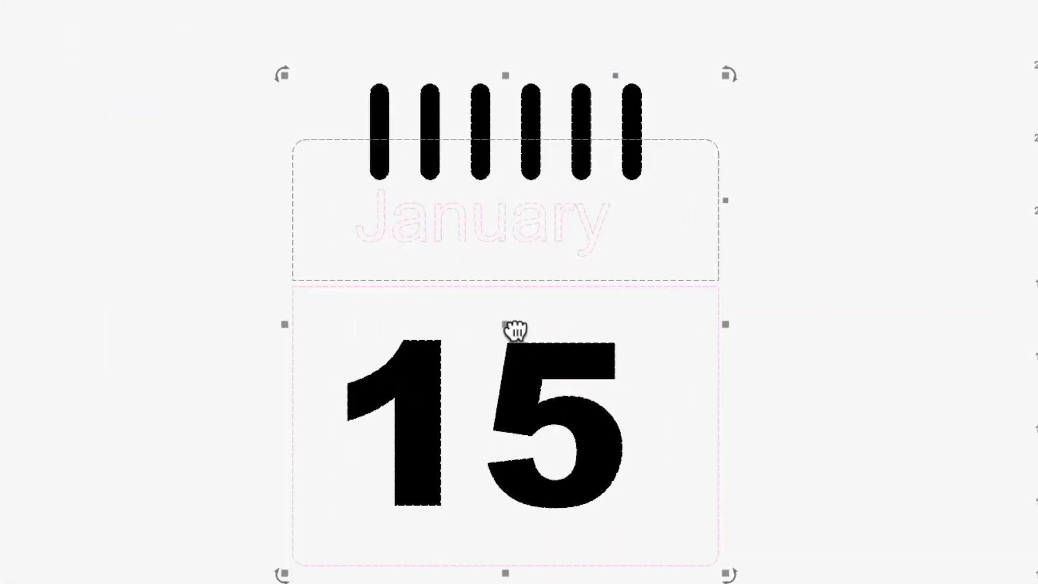
left_click_drag(514, 329, 491, 273)
key("t")
left_click(507, 360)
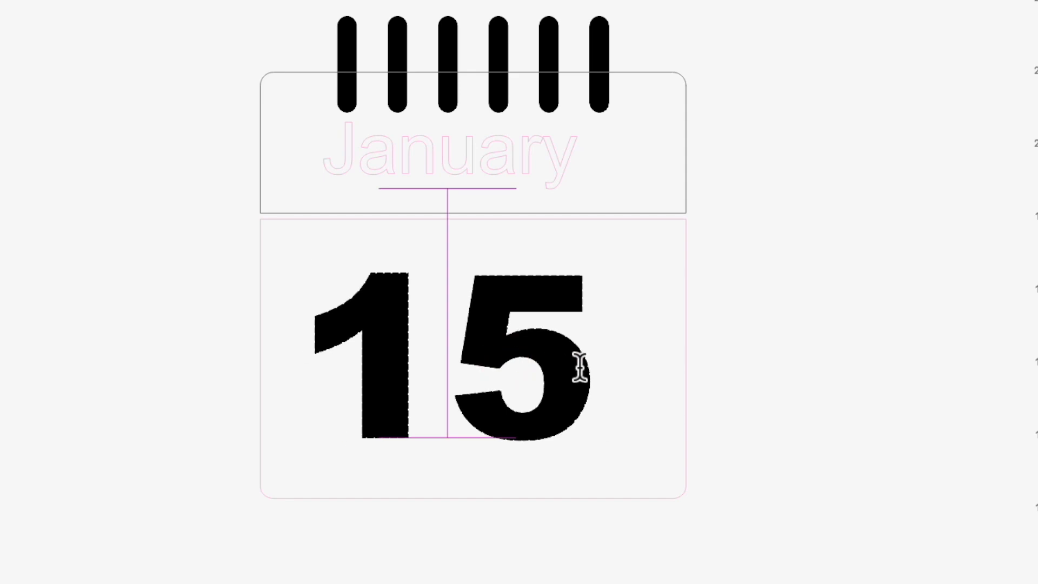
key("BackSpace")
key("Delete")
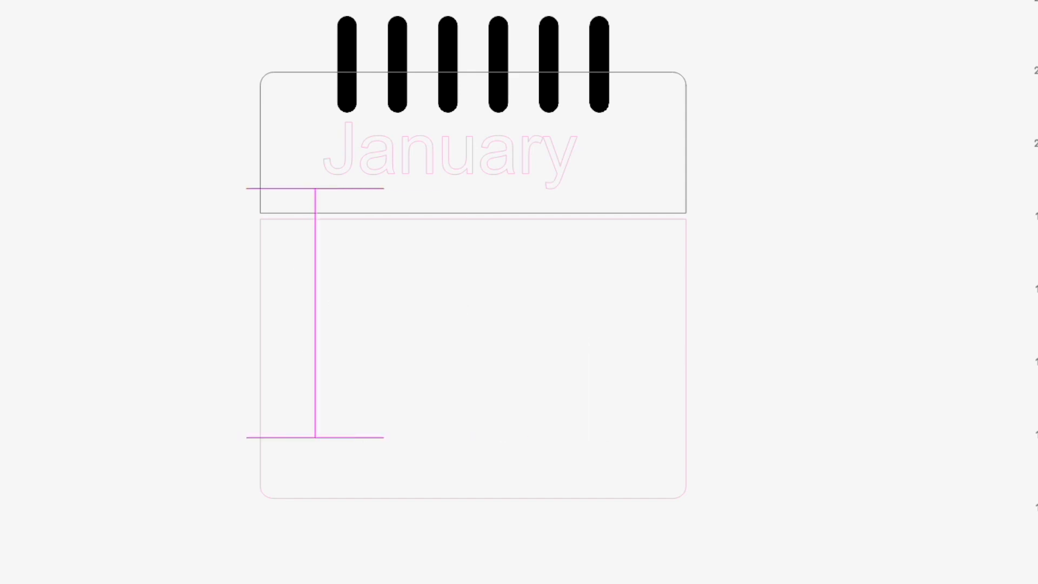
type("2")
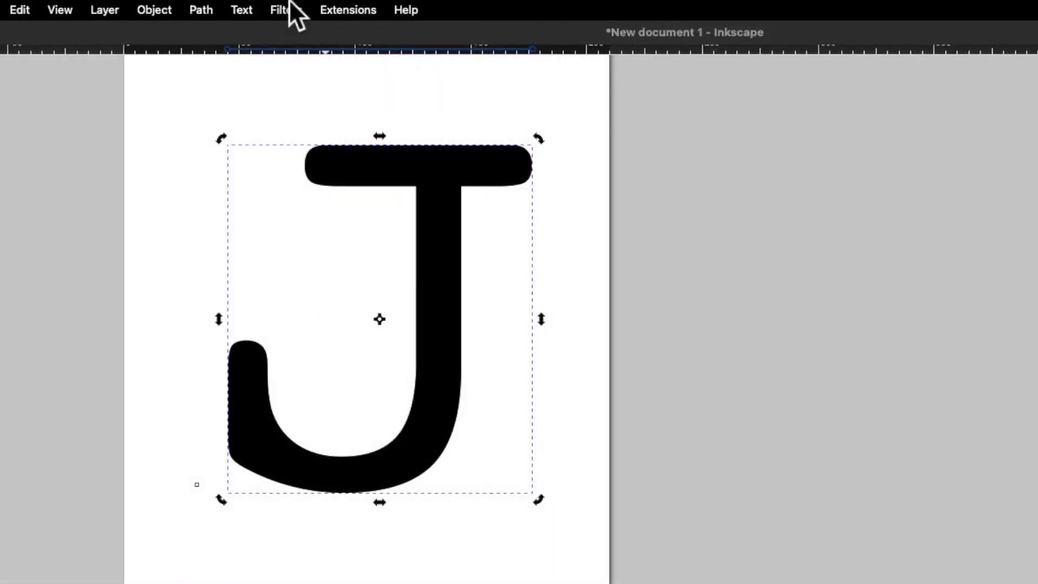
Convert the J to a path in Inkscape, then put the Jackson name on blue layer C01 in Fill mode.
left_click(203, 10)
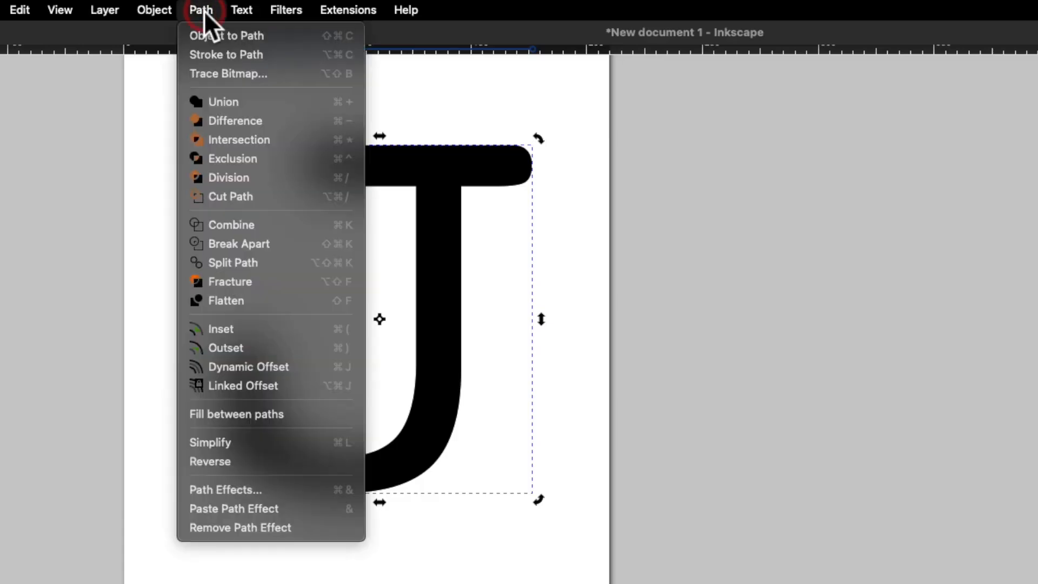
left_click(186, 40)
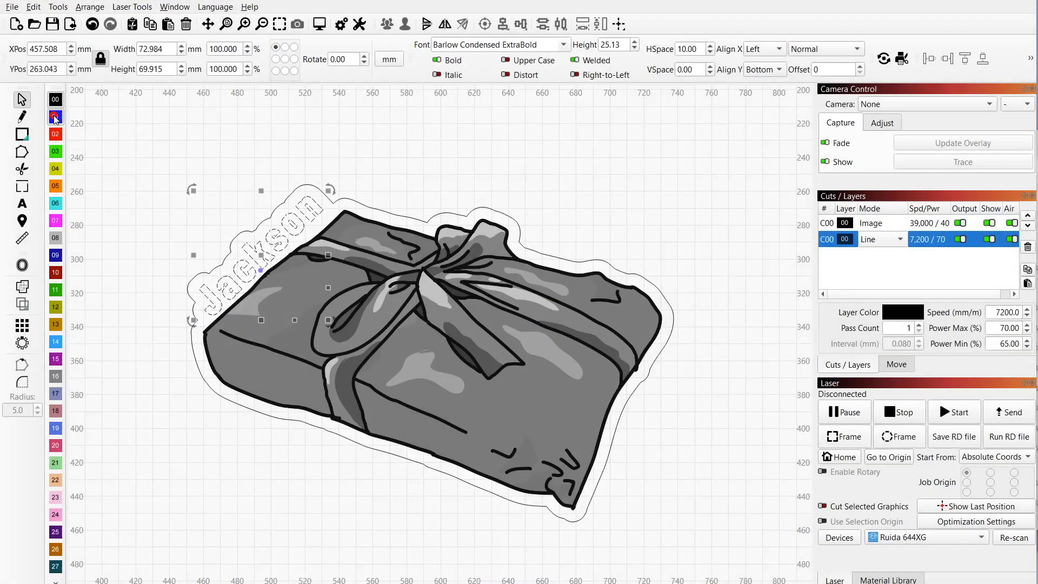
left_click(55, 117)
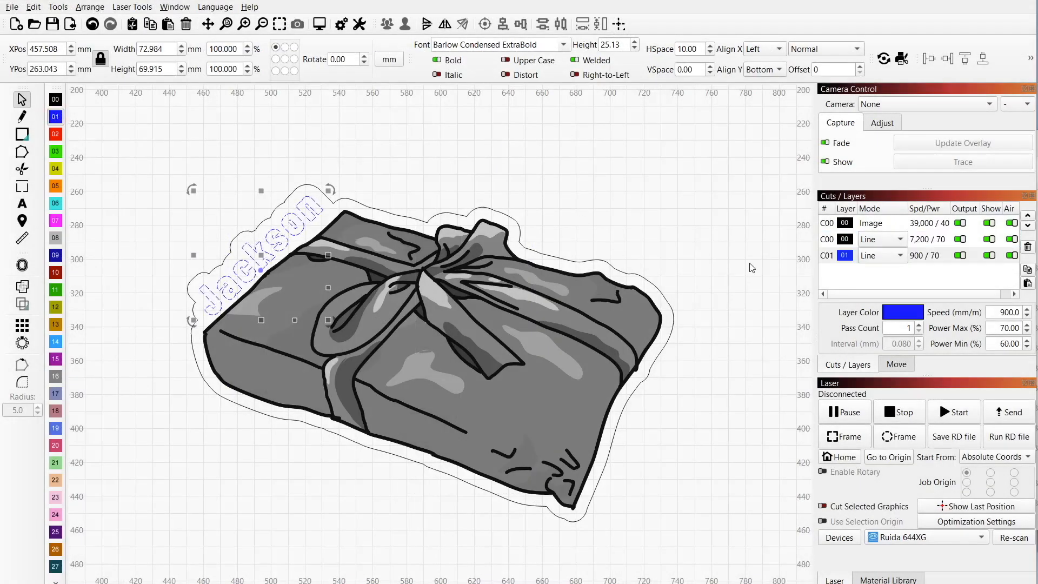
left_click(874, 256)
left_click(881, 270)
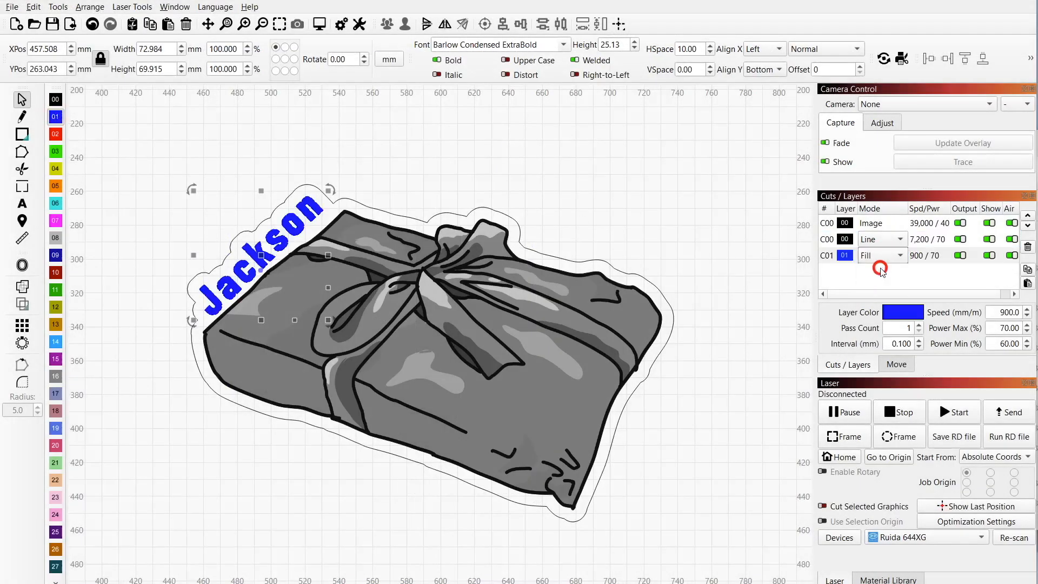